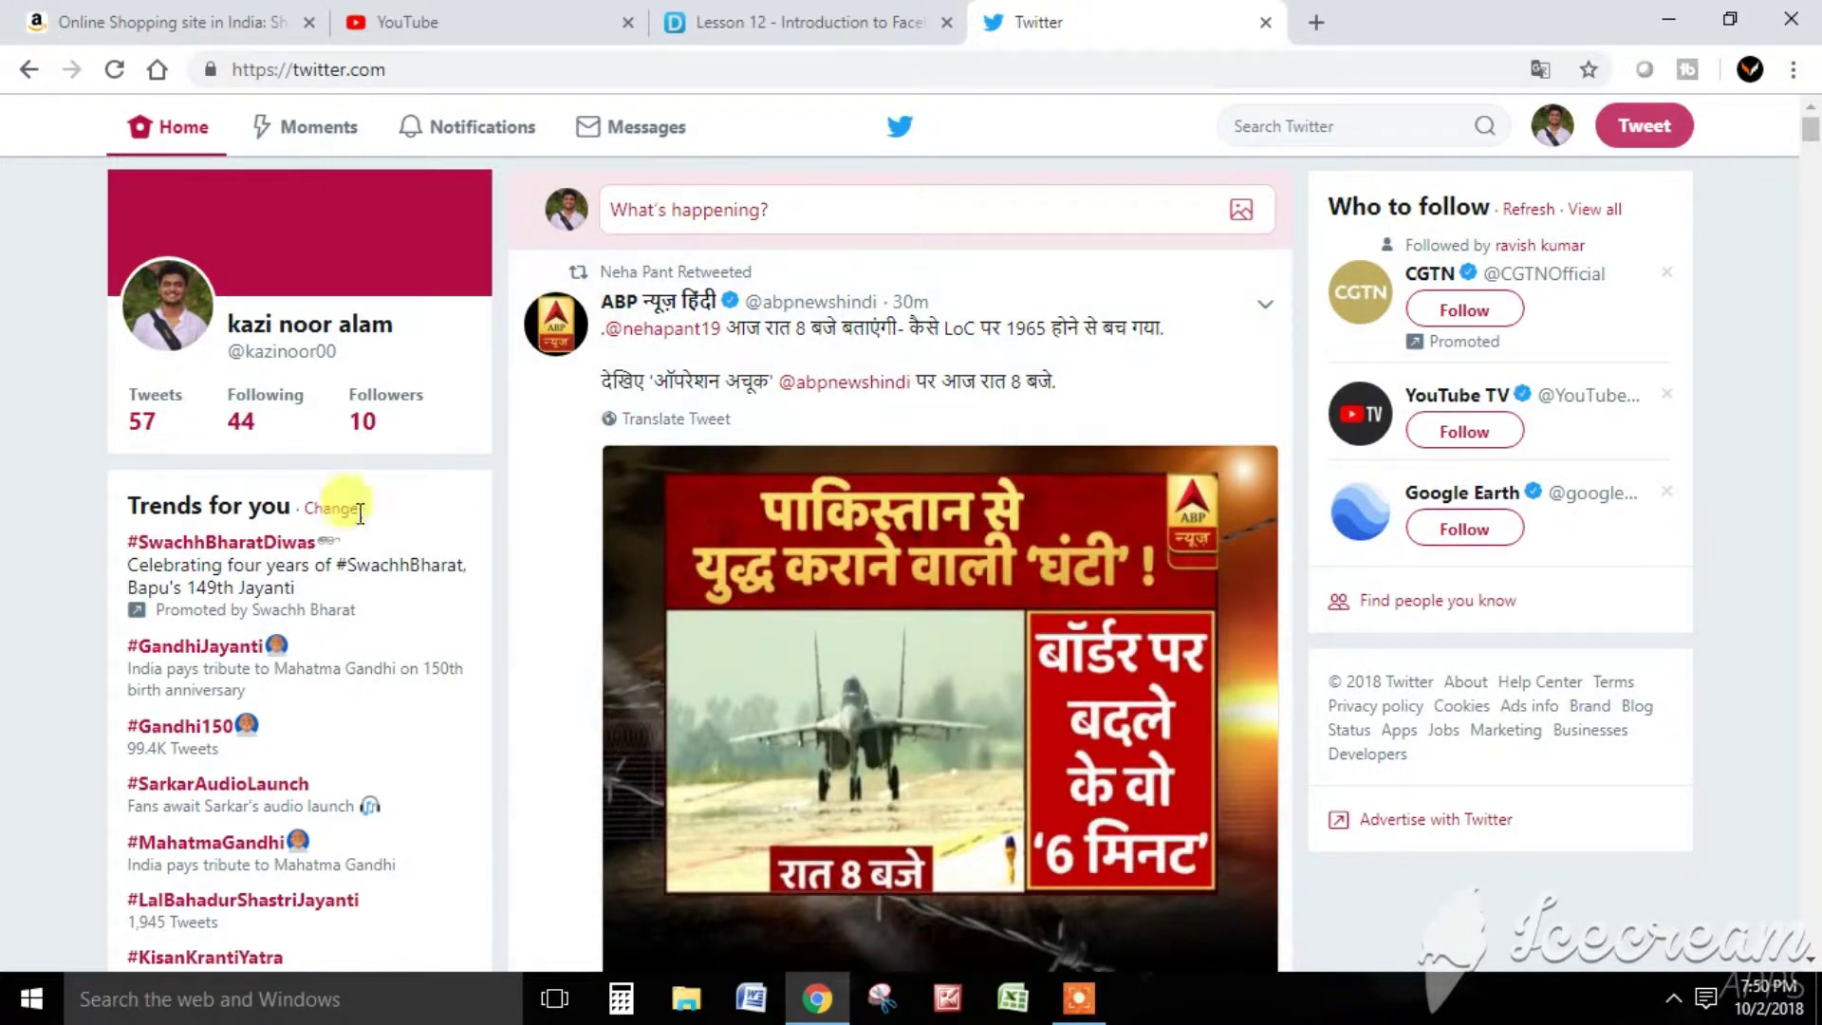
# - Open Twitter Ads from the Twitter account options and dismiss the offer to resume the saved app installs campaign
pyautogui.scroll(-5, 55, 375)
pyautogui.scroll(-15, 55, 375)
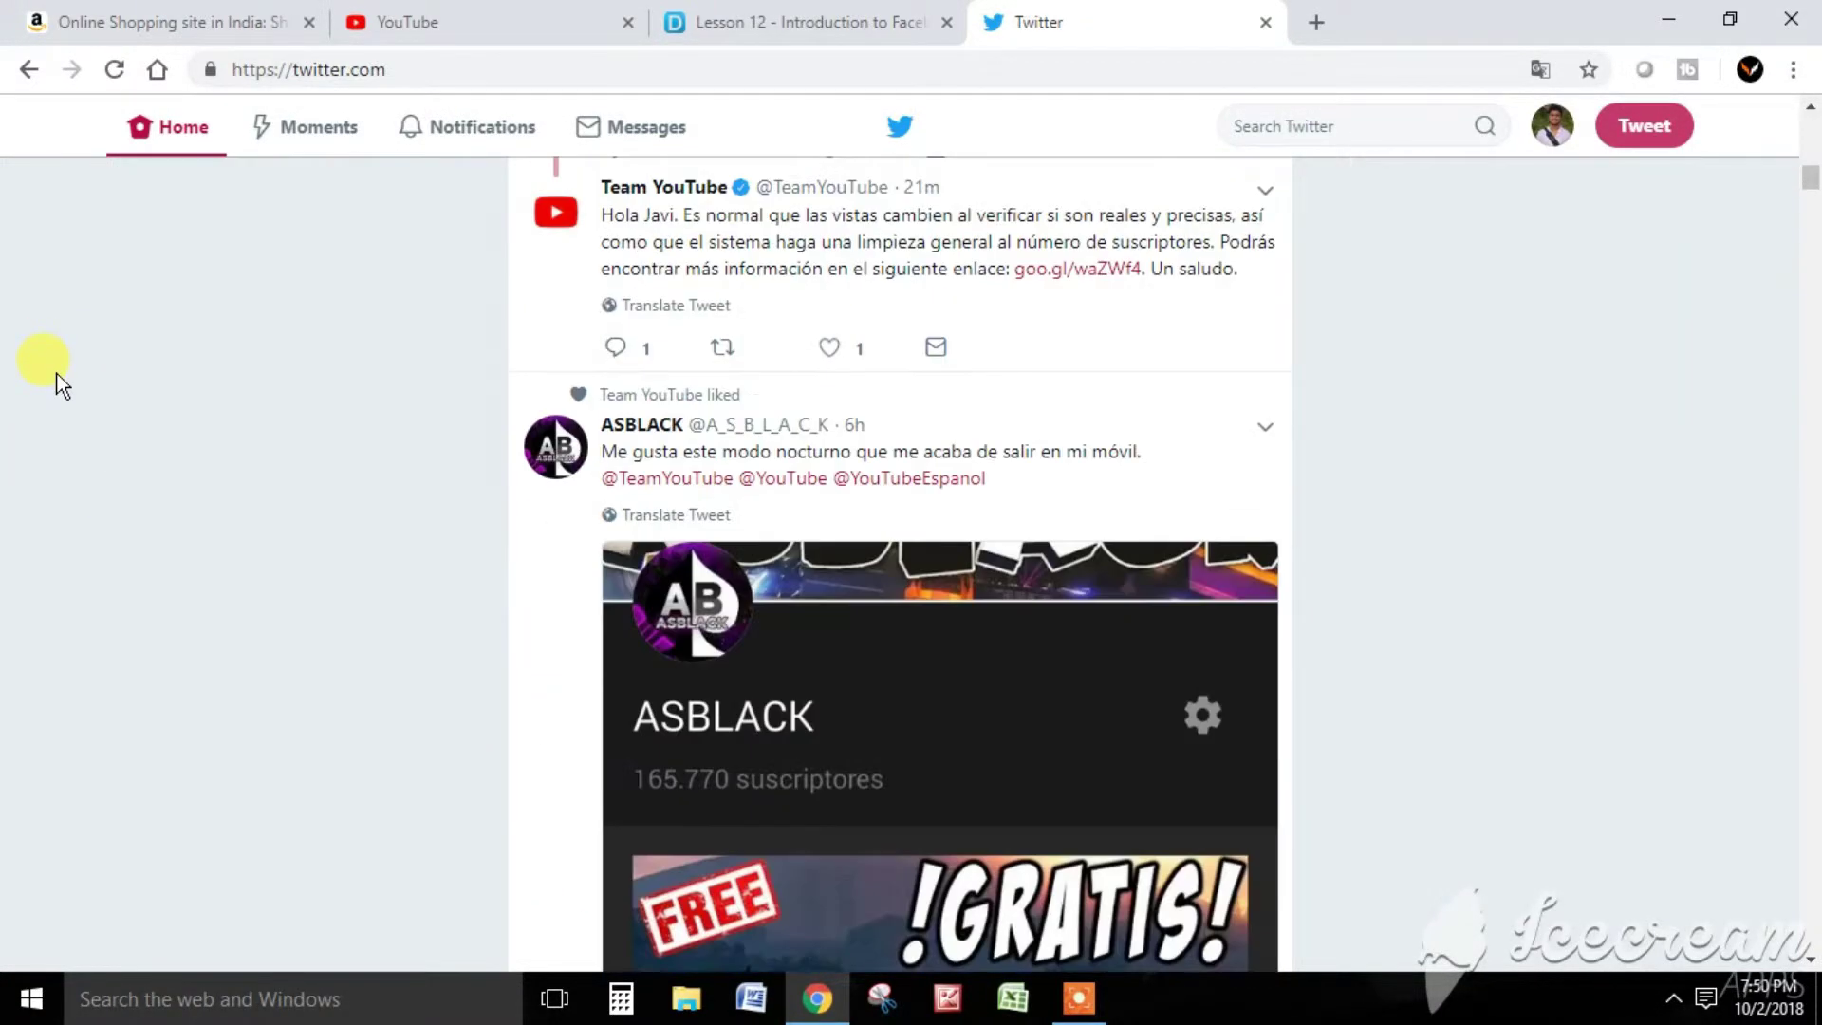
pyautogui.scroll(20, 43, 368)
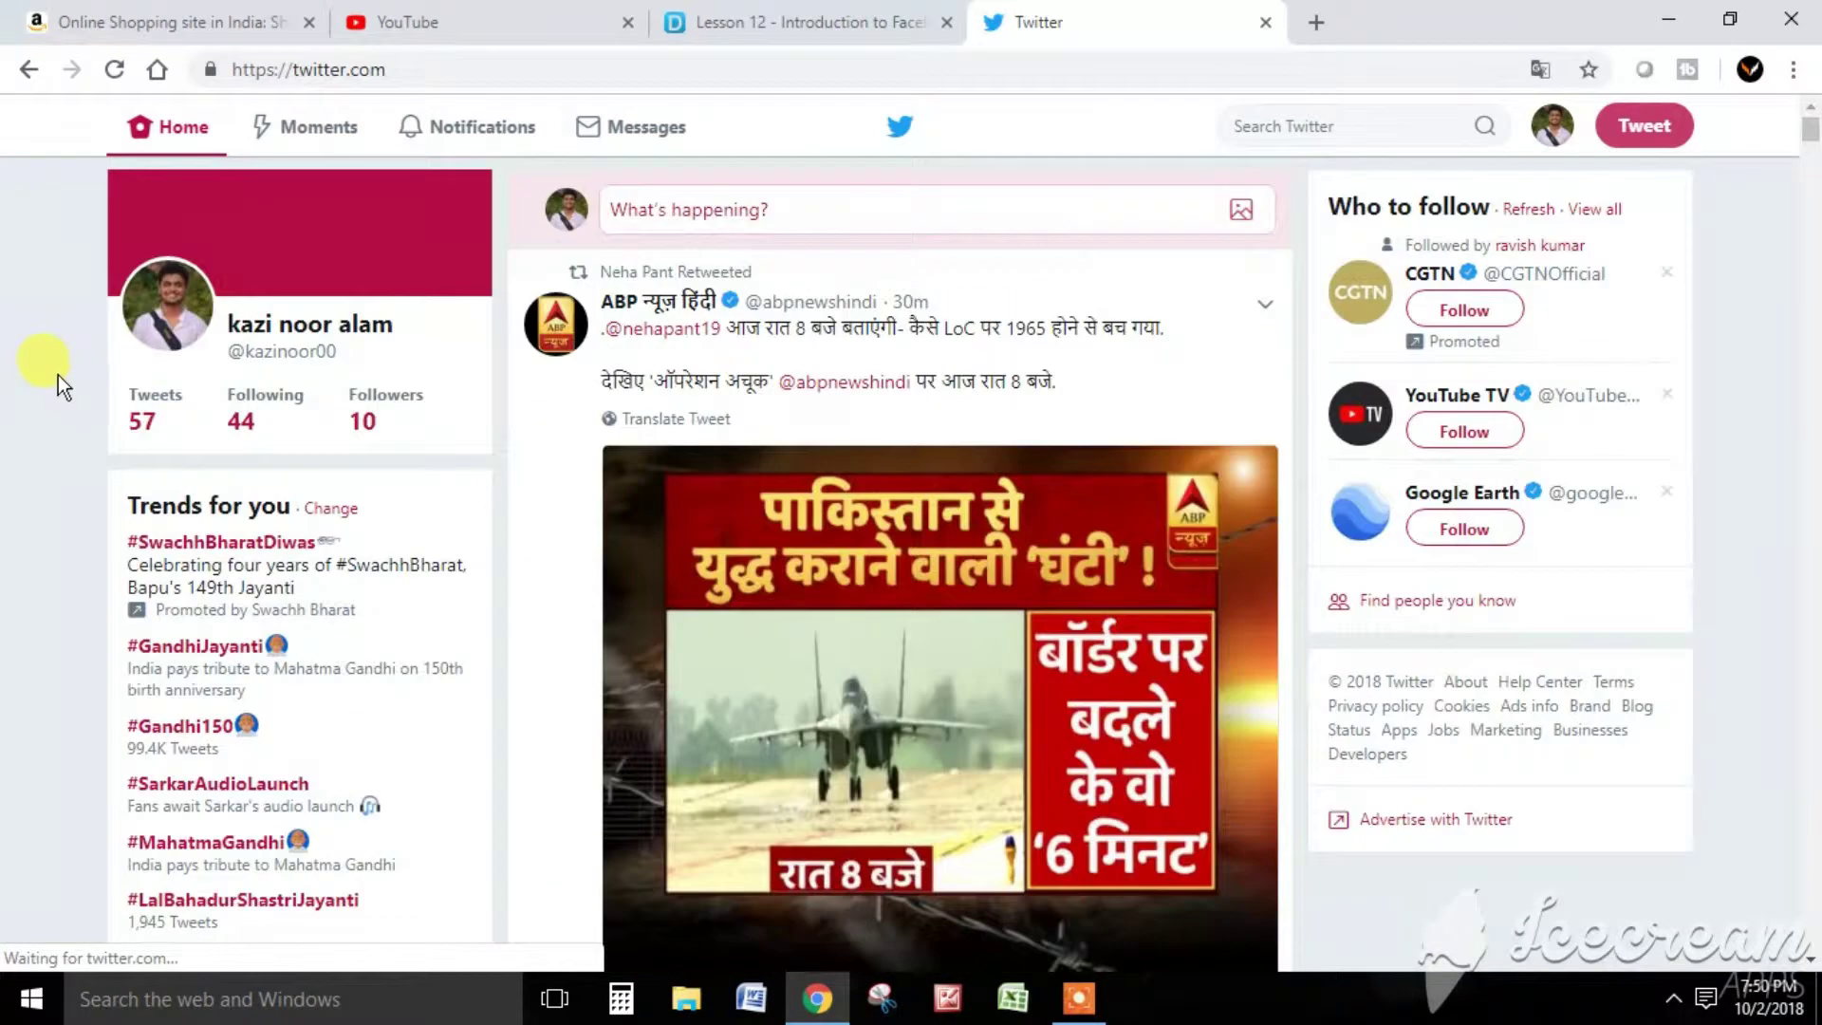
pyautogui.click(1557, 132)
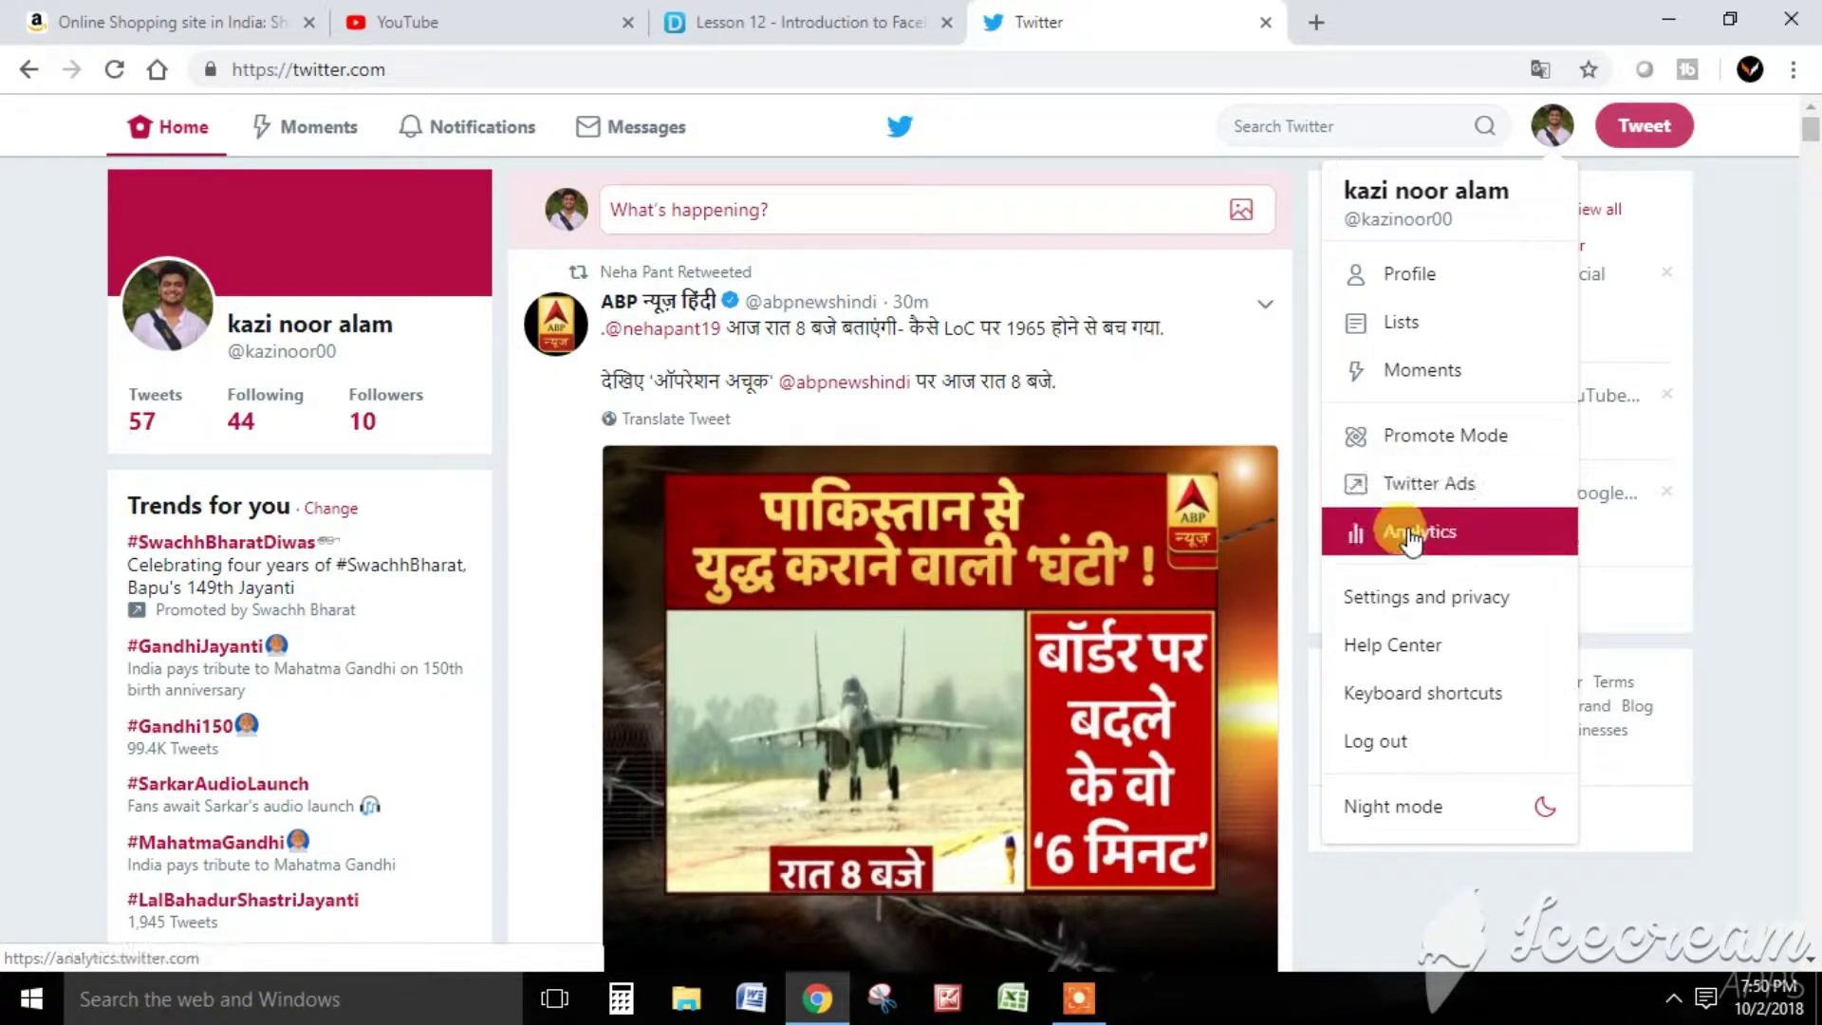
pyautogui.click(1433, 484)
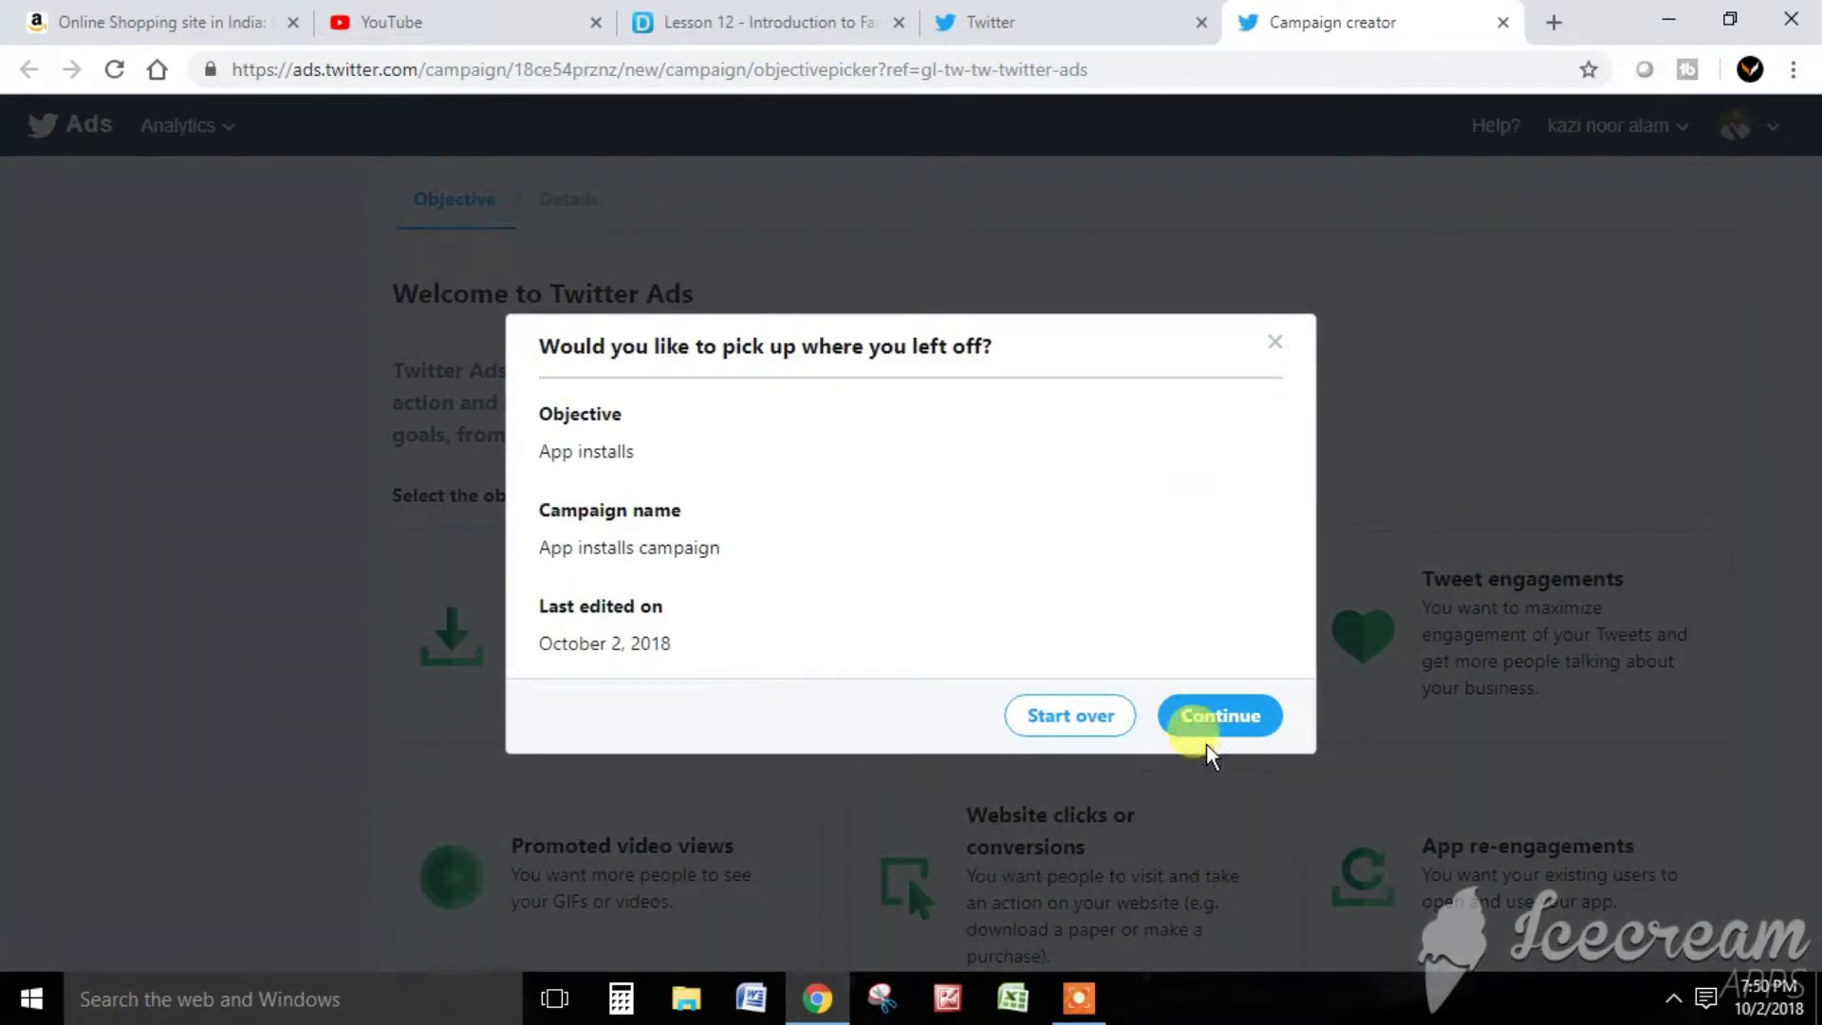
pyautogui.click(1273, 344)
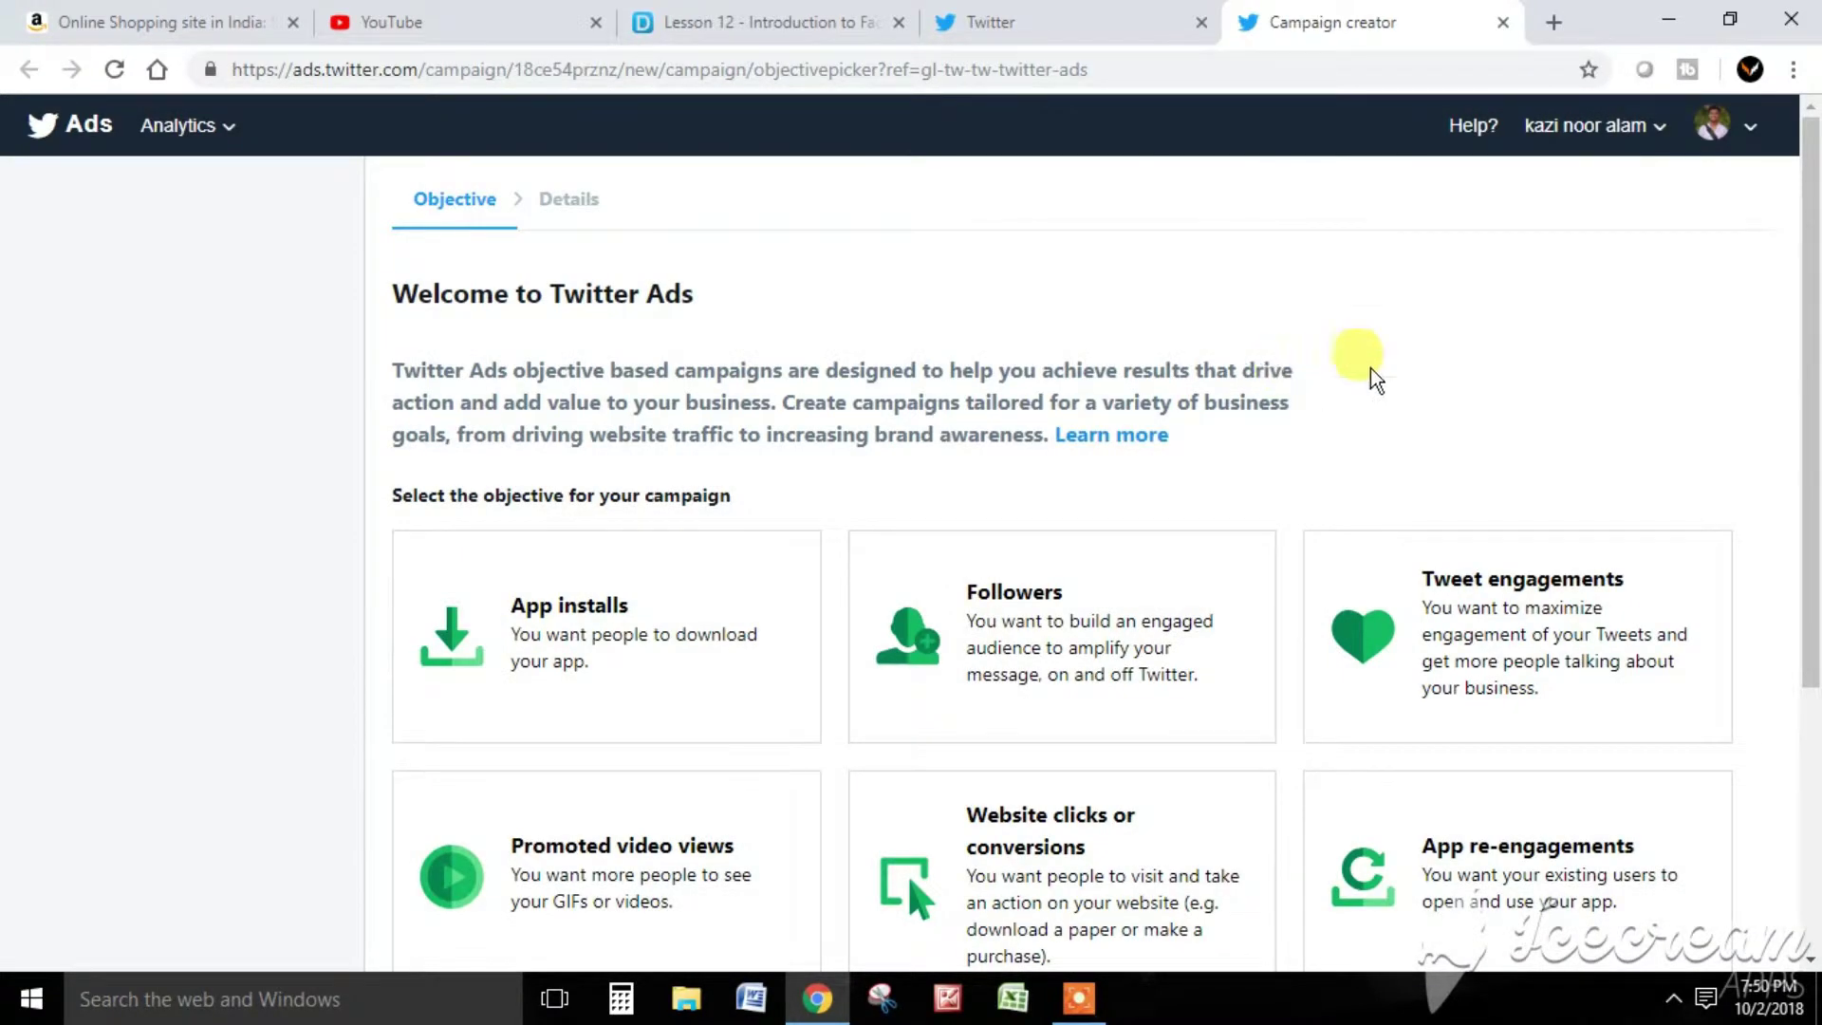
# - Examine the campaign objectives available in Twitter Ads, from App installs through Awareness
pyautogui.scroll(-4, 358, 397)
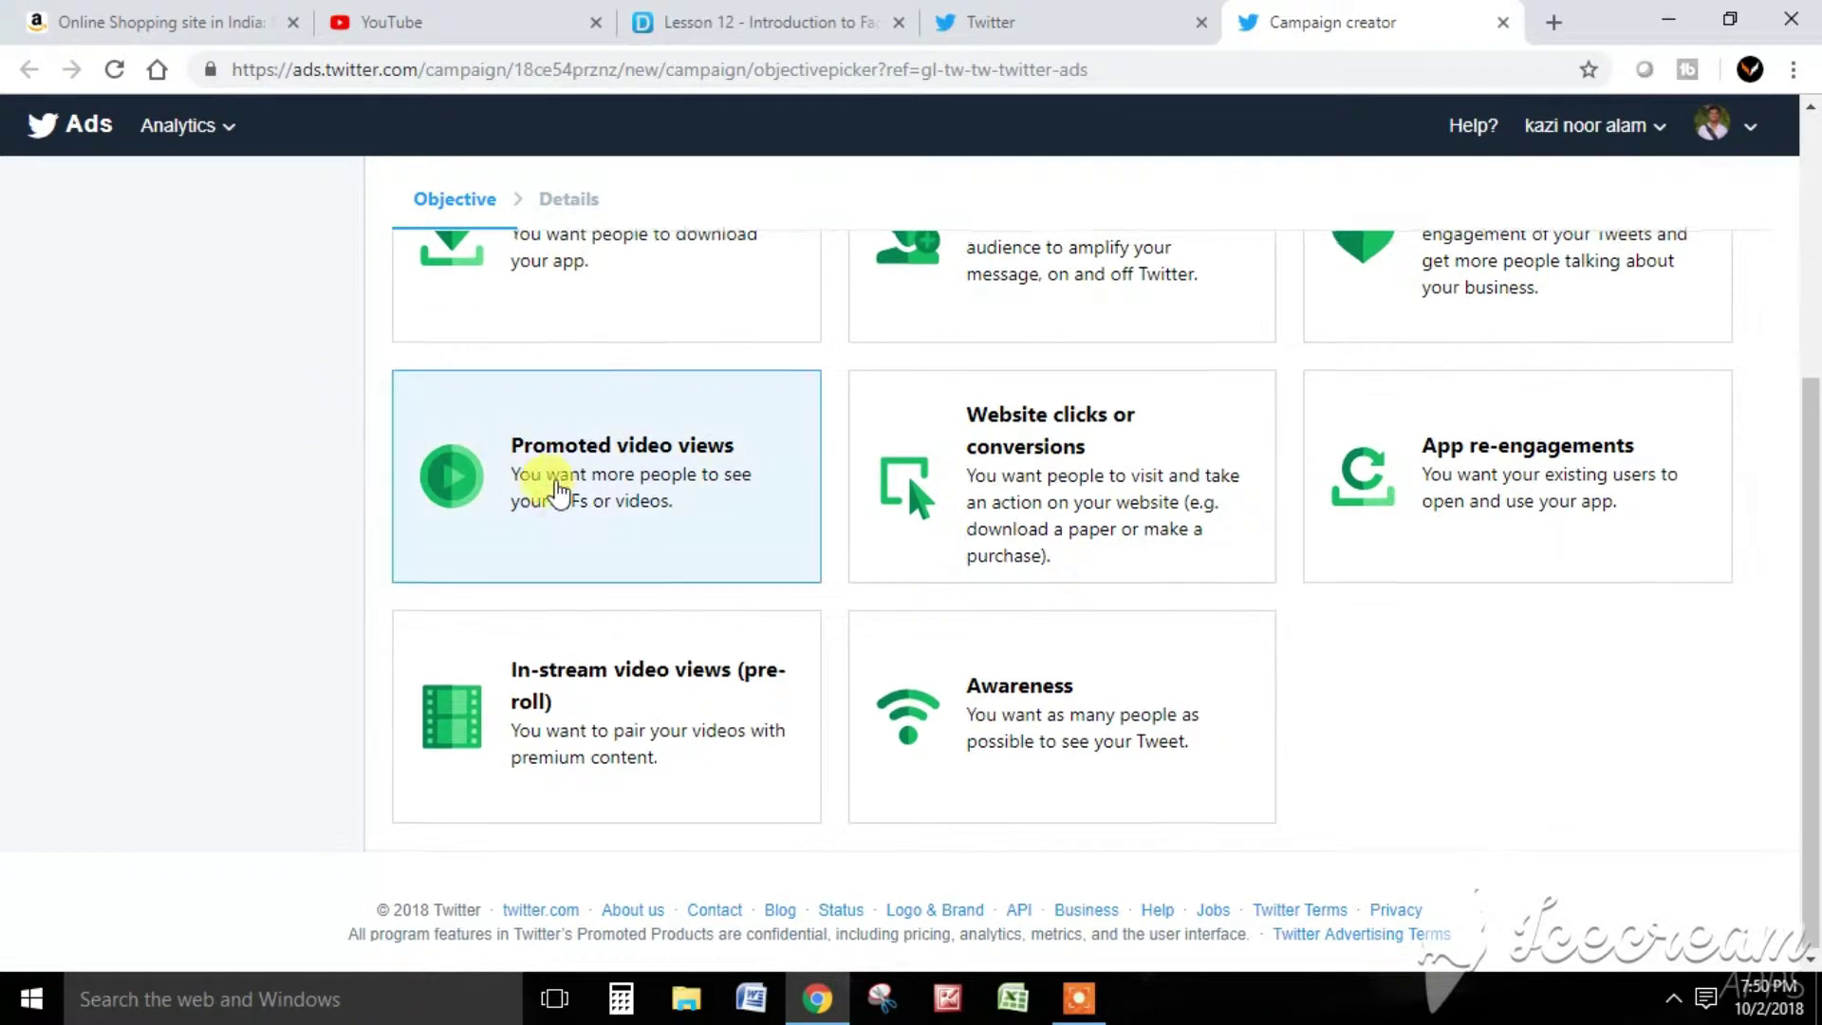
pyautogui.scroll(4, 546, 475)
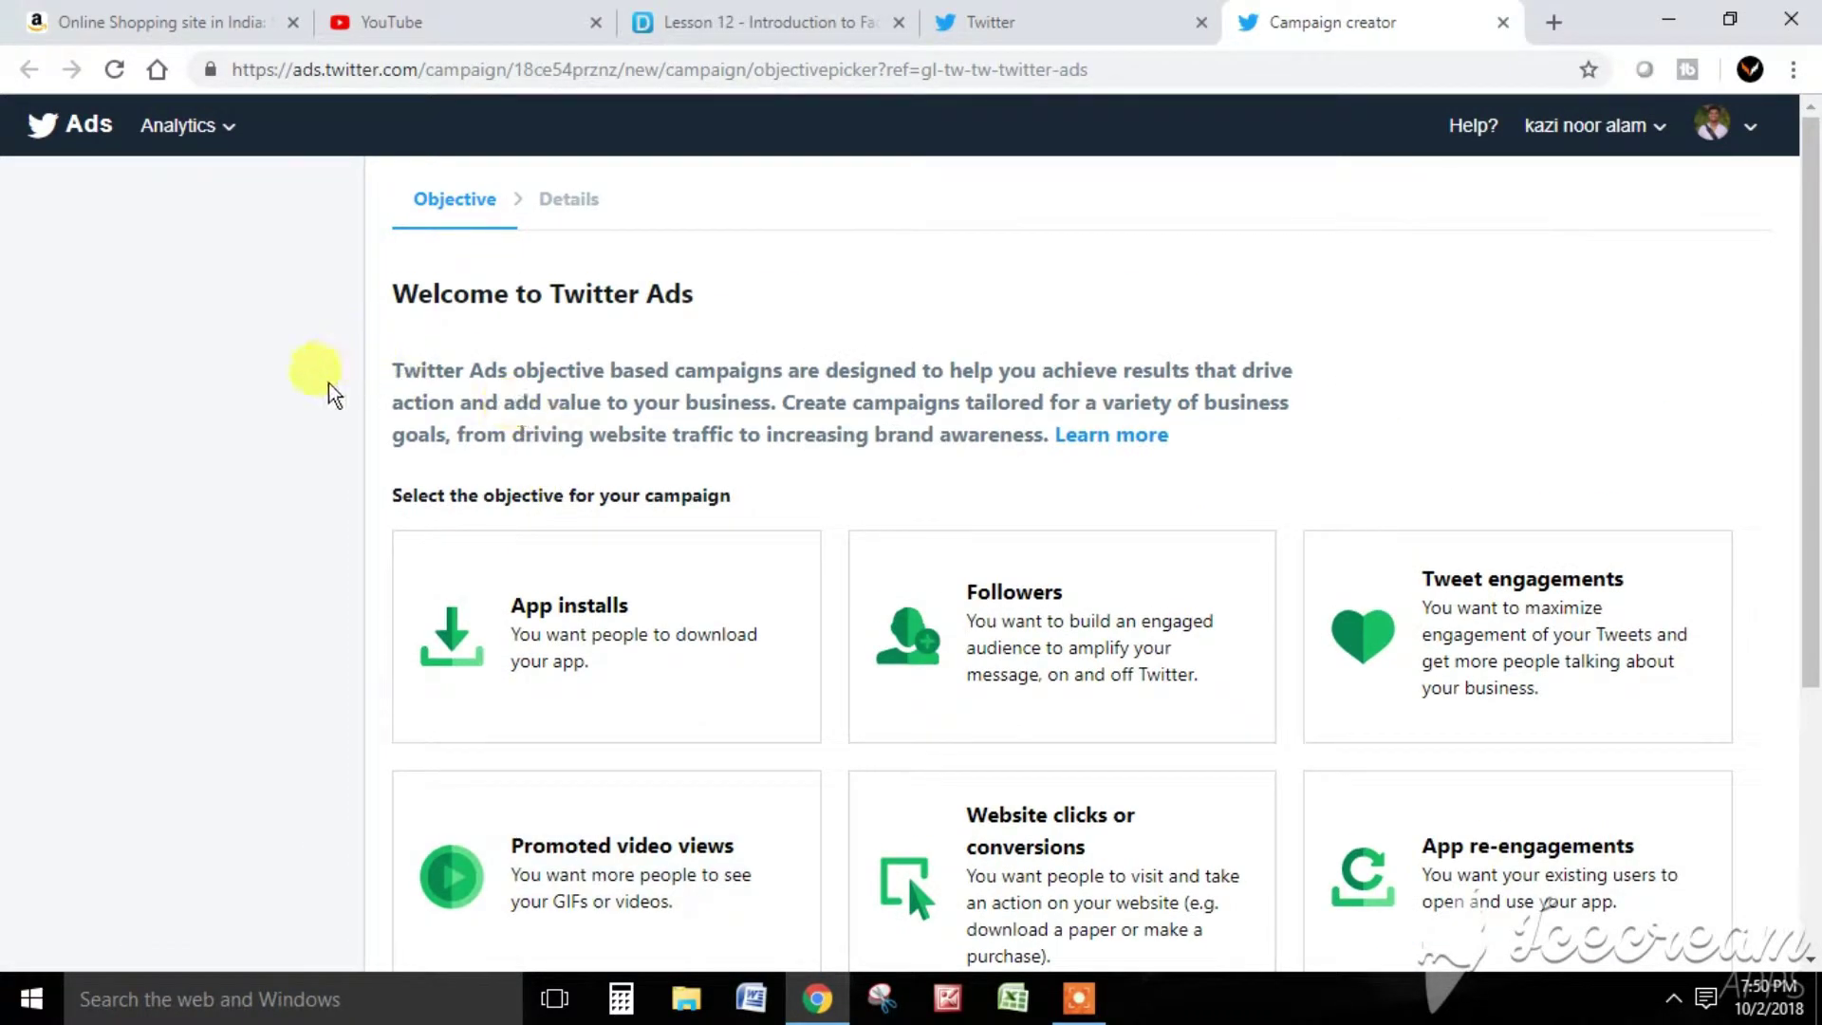
pyautogui.scroll(-5, 270, 444)
pyautogui.scroll(5, 270, 444)
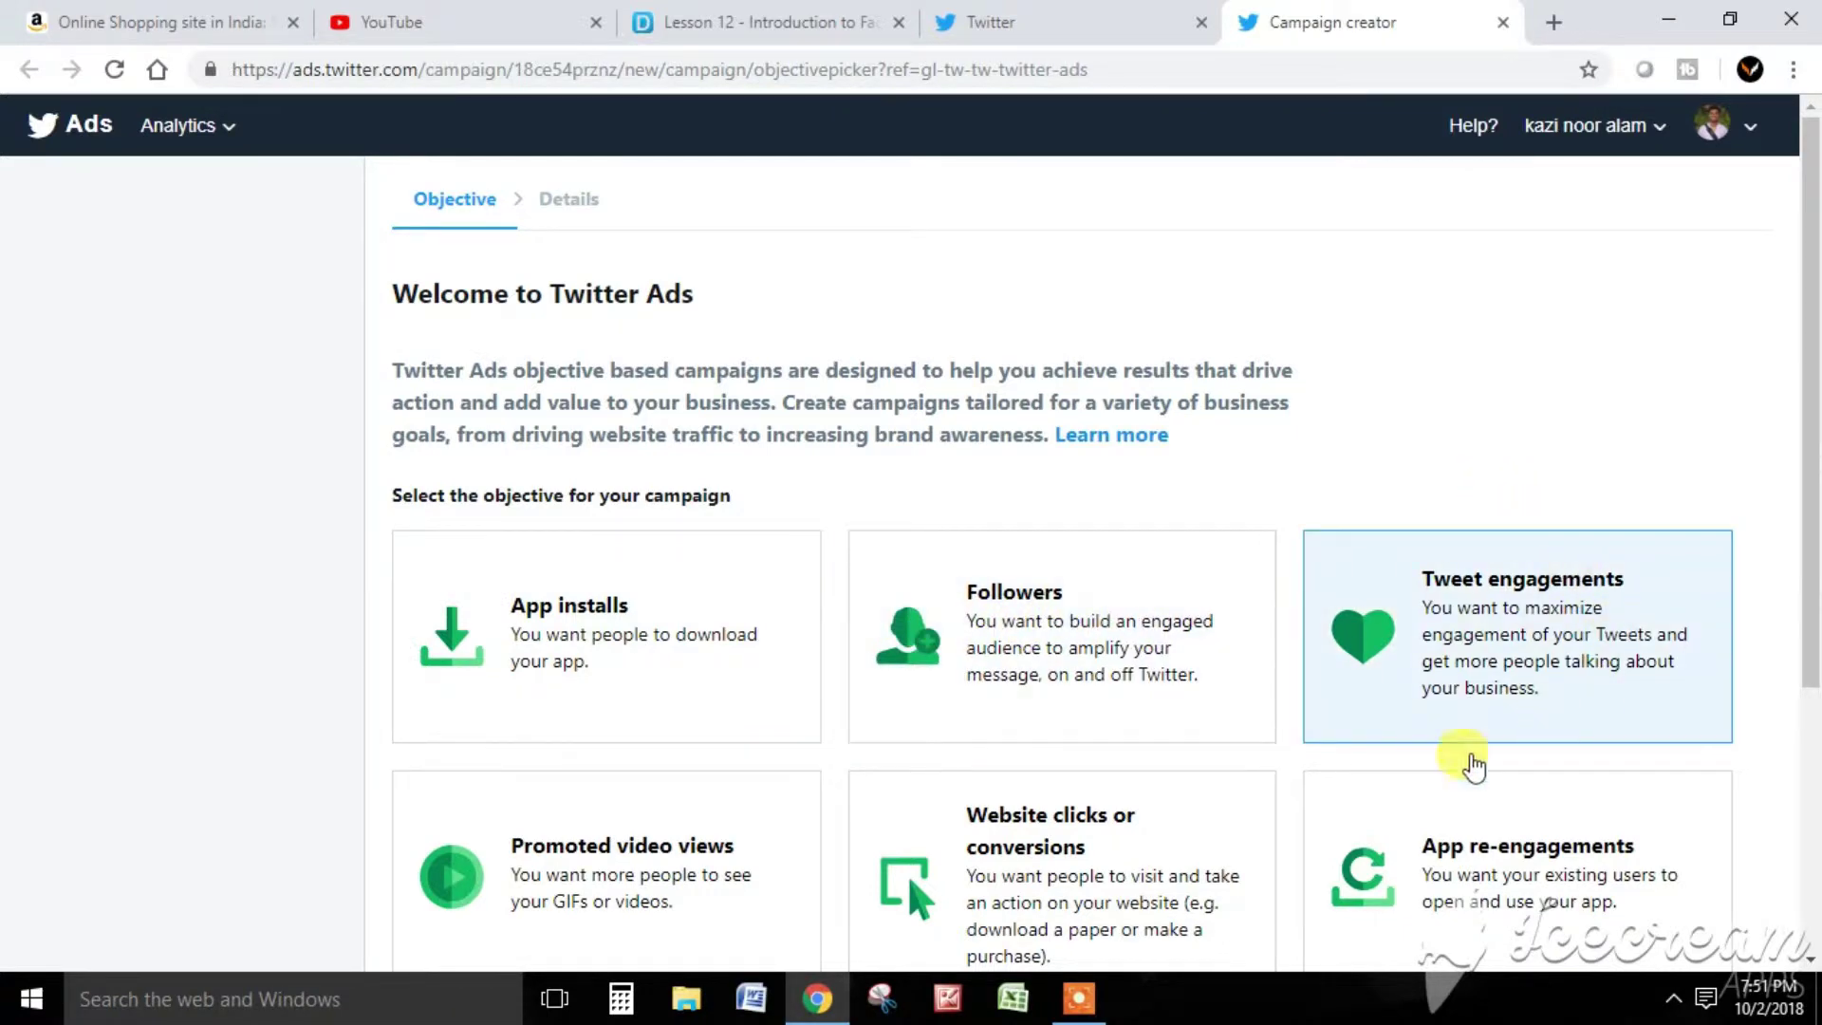
pyautogui.scroll(-4, 634, 821)
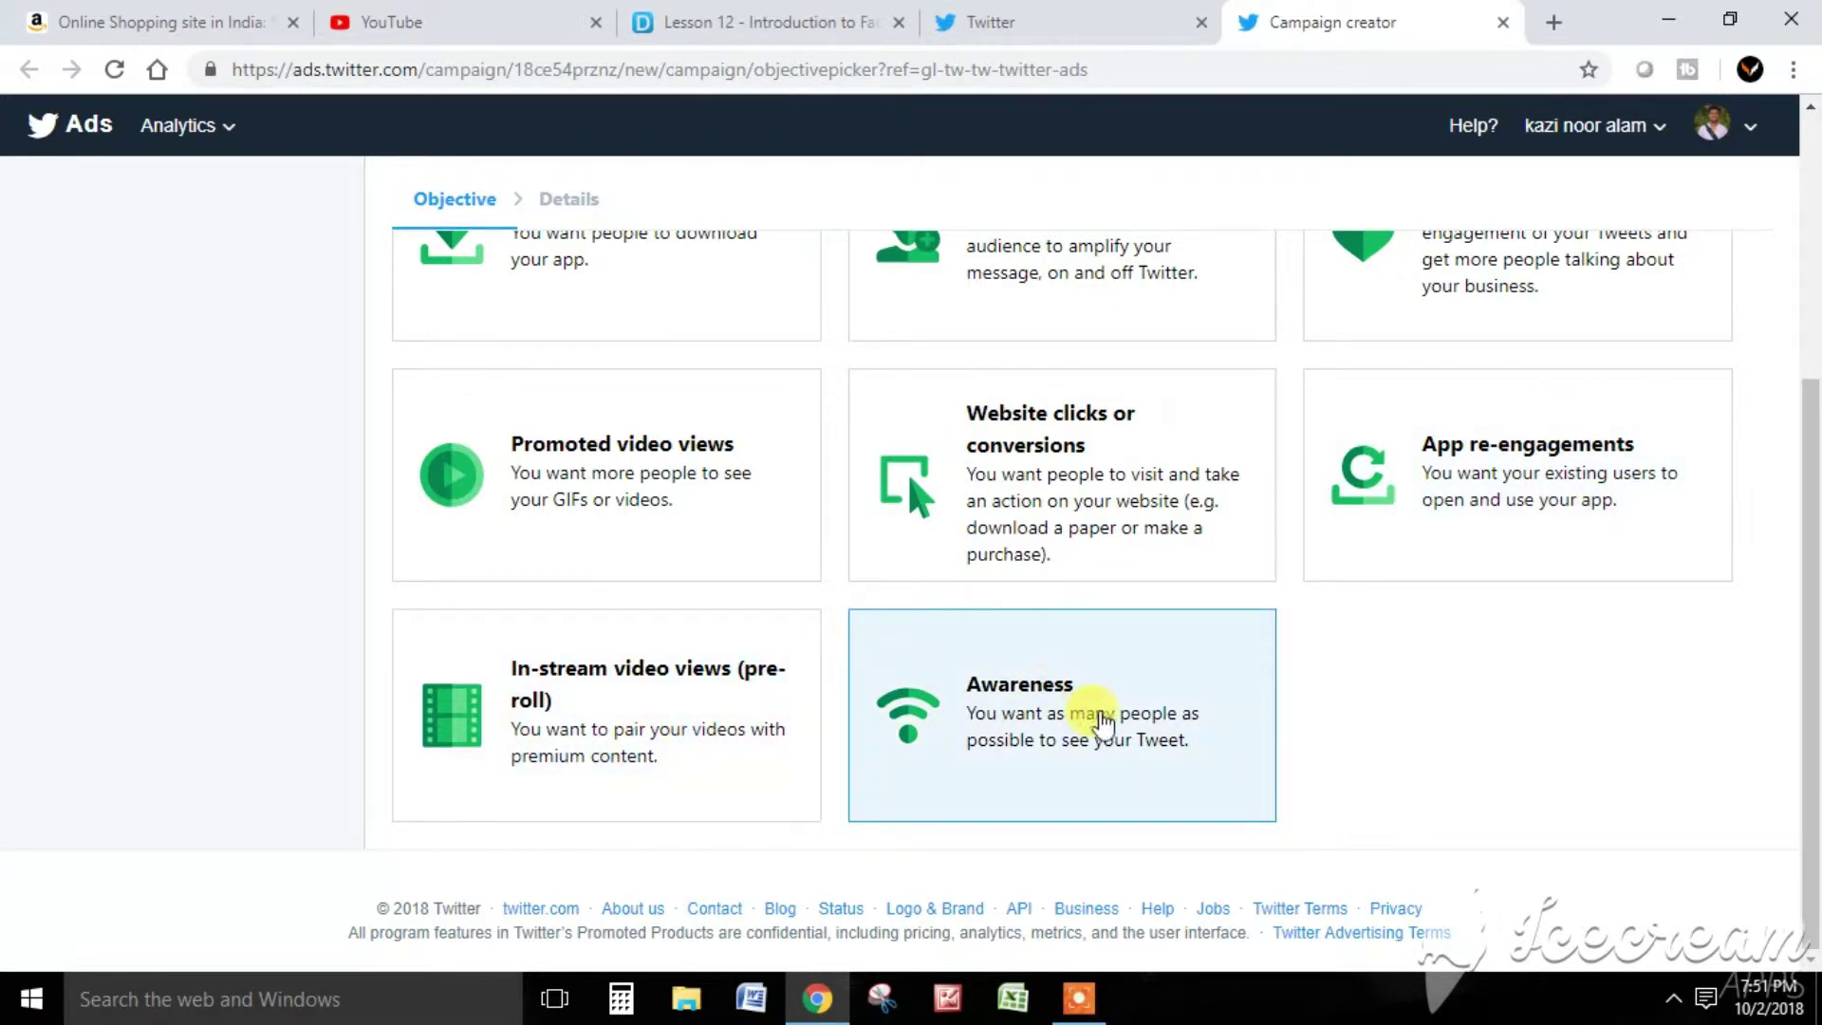
pyautogui.scroll(4, 313, 652)
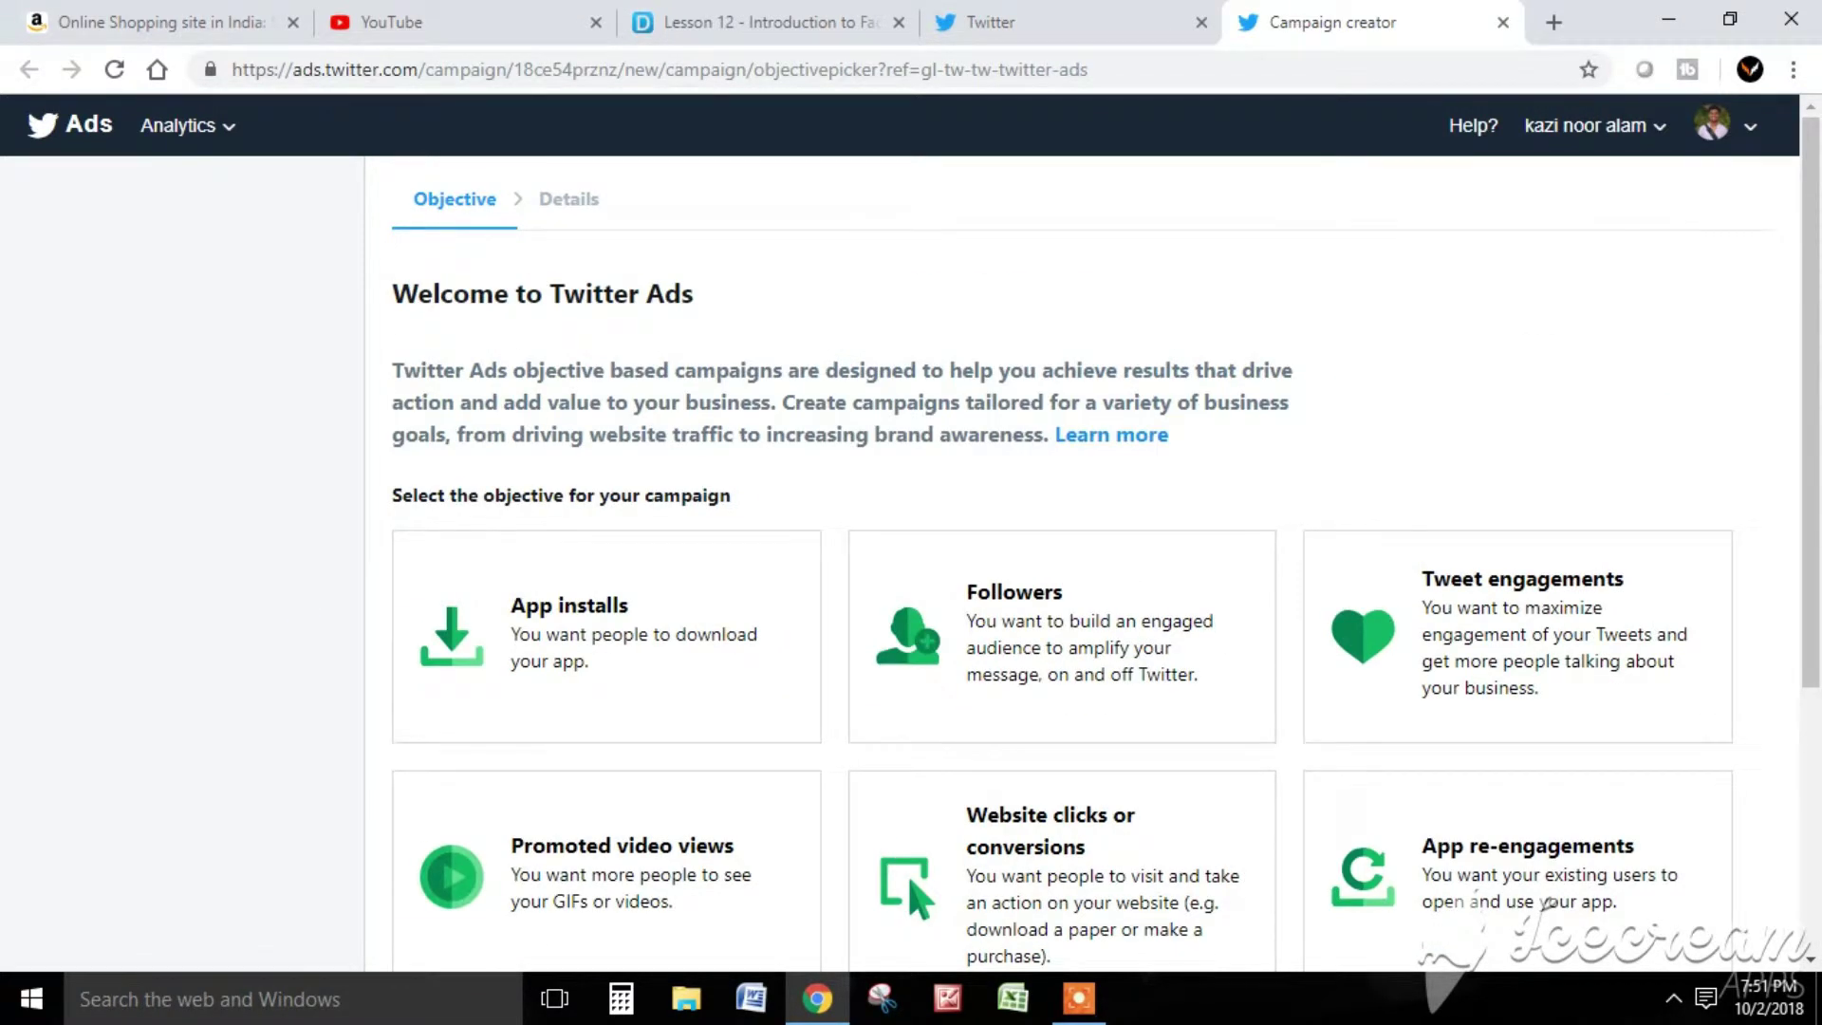
pyautogui.scroll(-5, 911, 598)
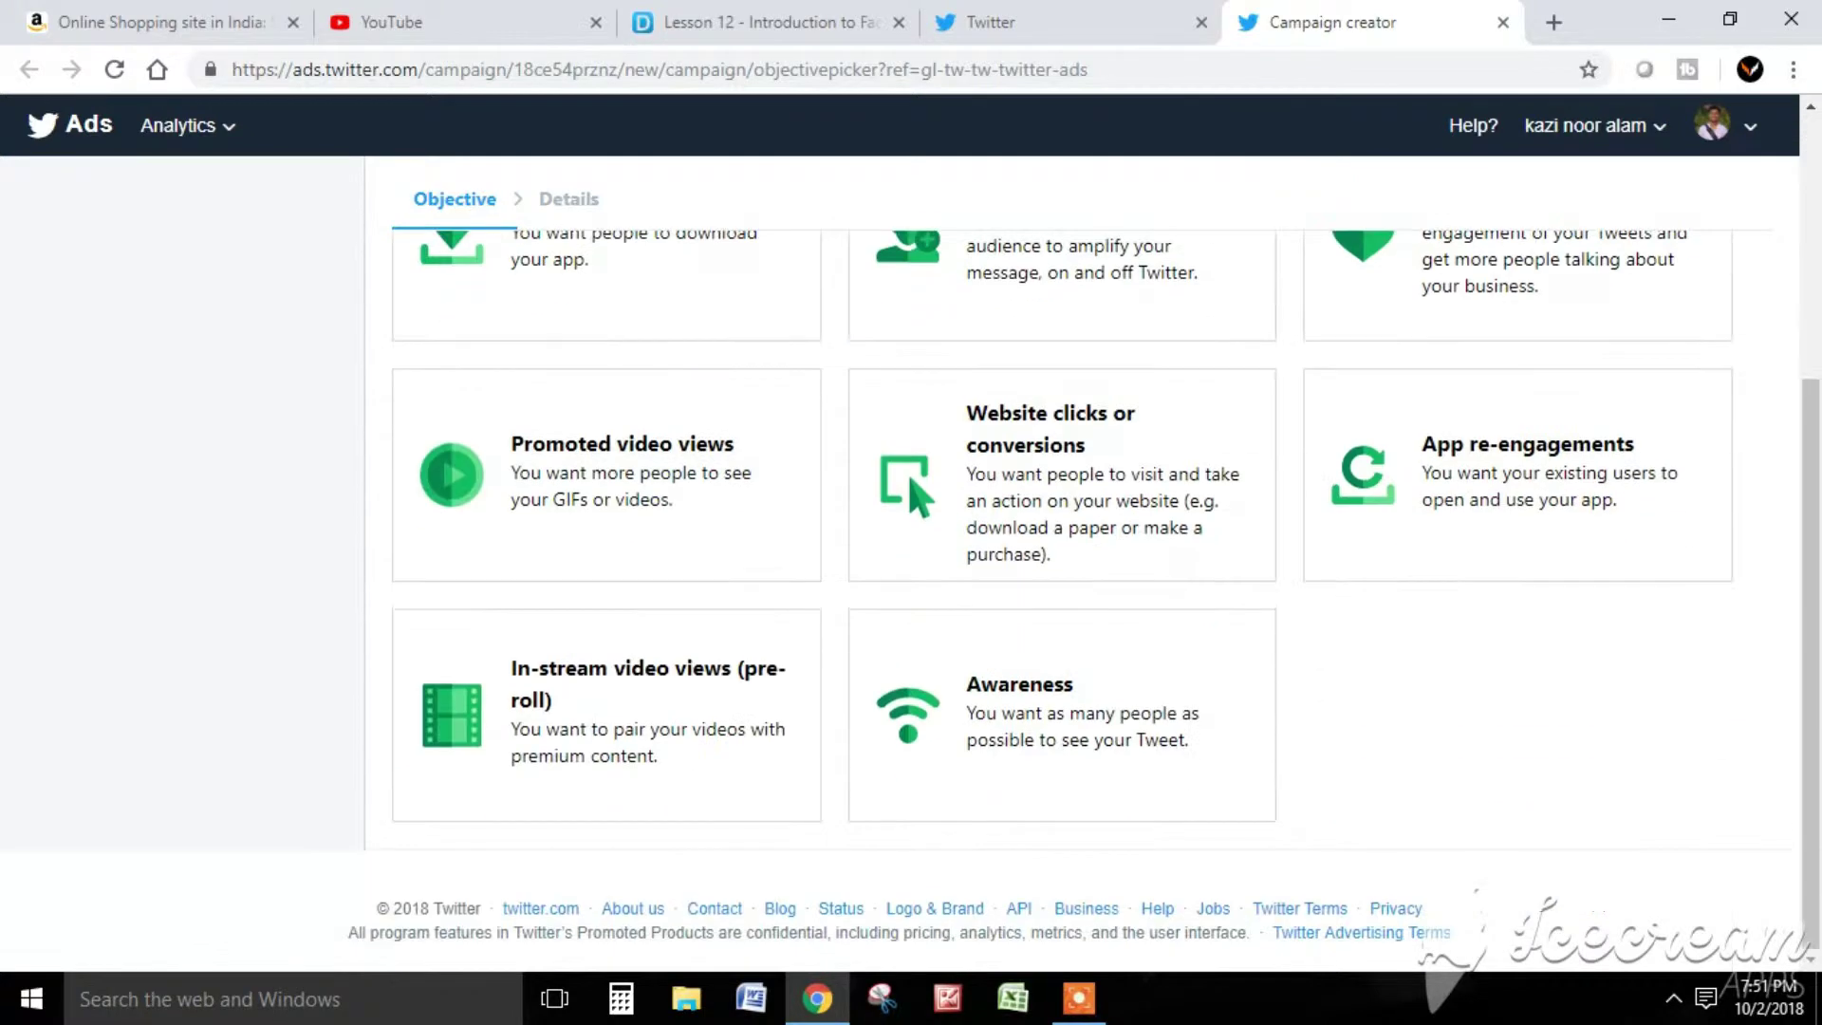
pyautogui.scroll(5, 912, 597)
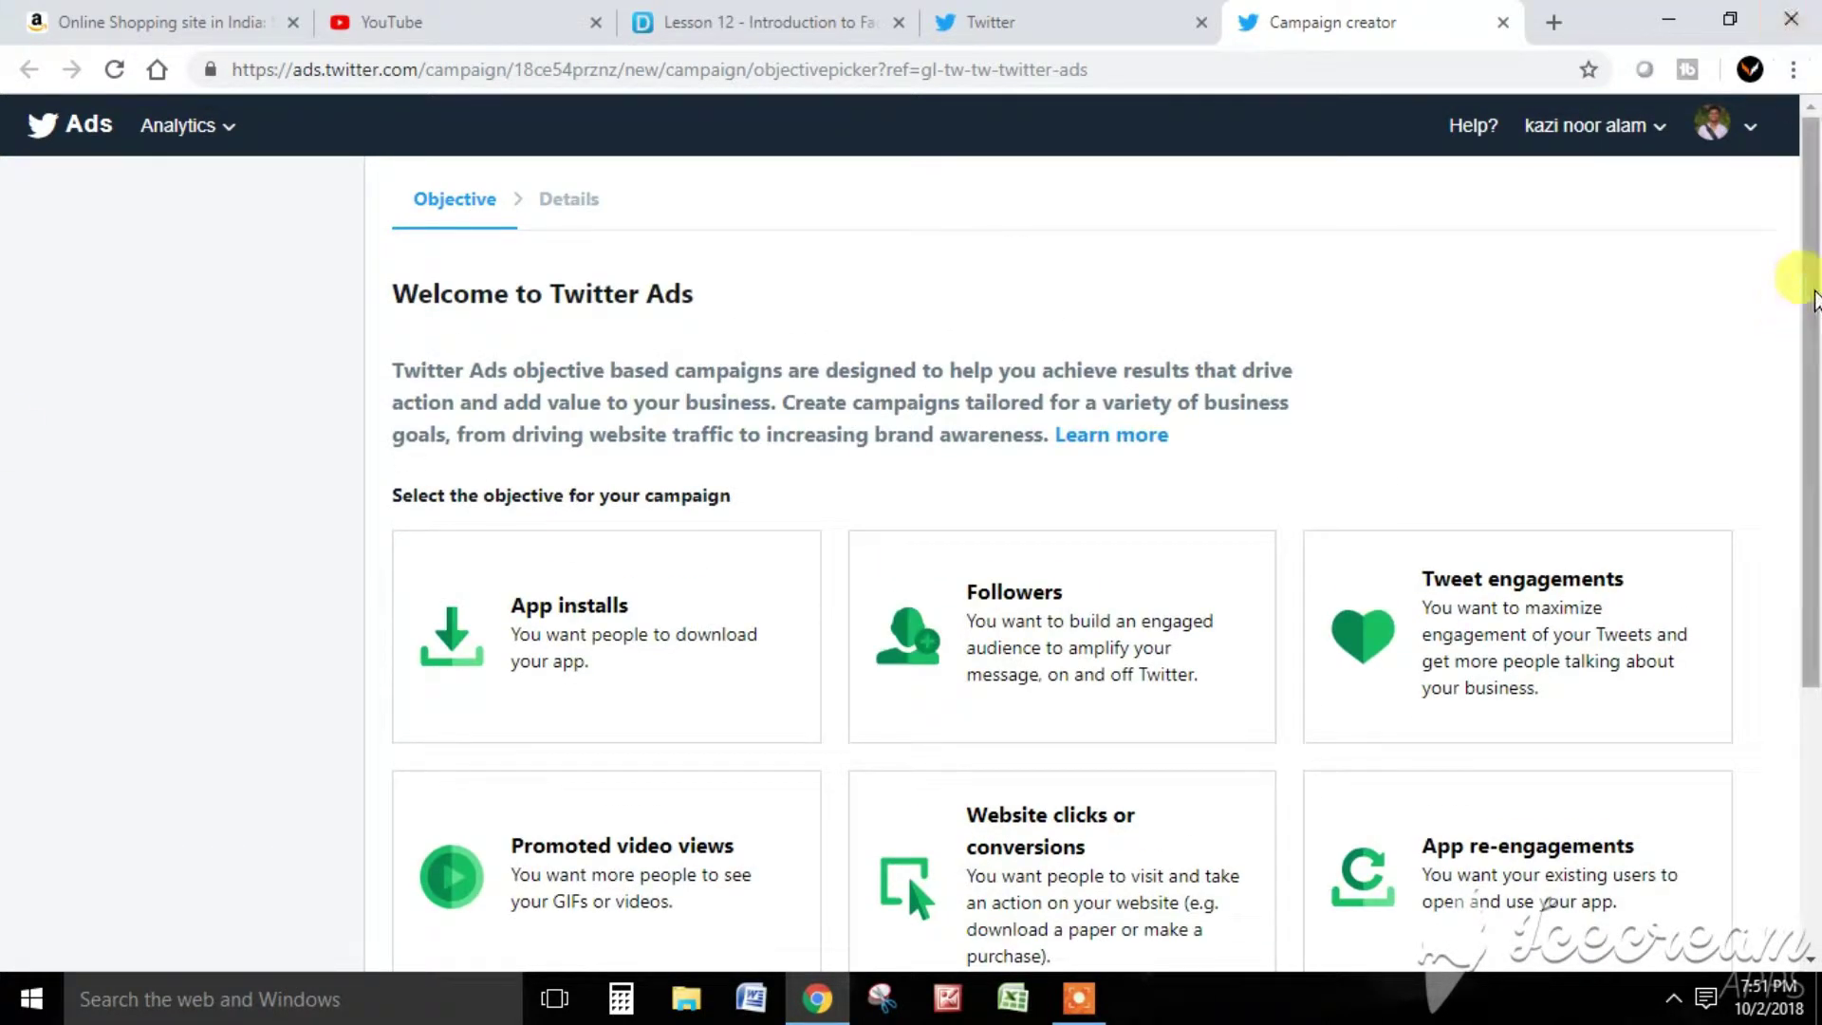
# - Review the campaign details form for the App installs objective and return to the objective selection
pyautogui.moveTo(1811, 269); pyautogui.dragTo(1813, 473)
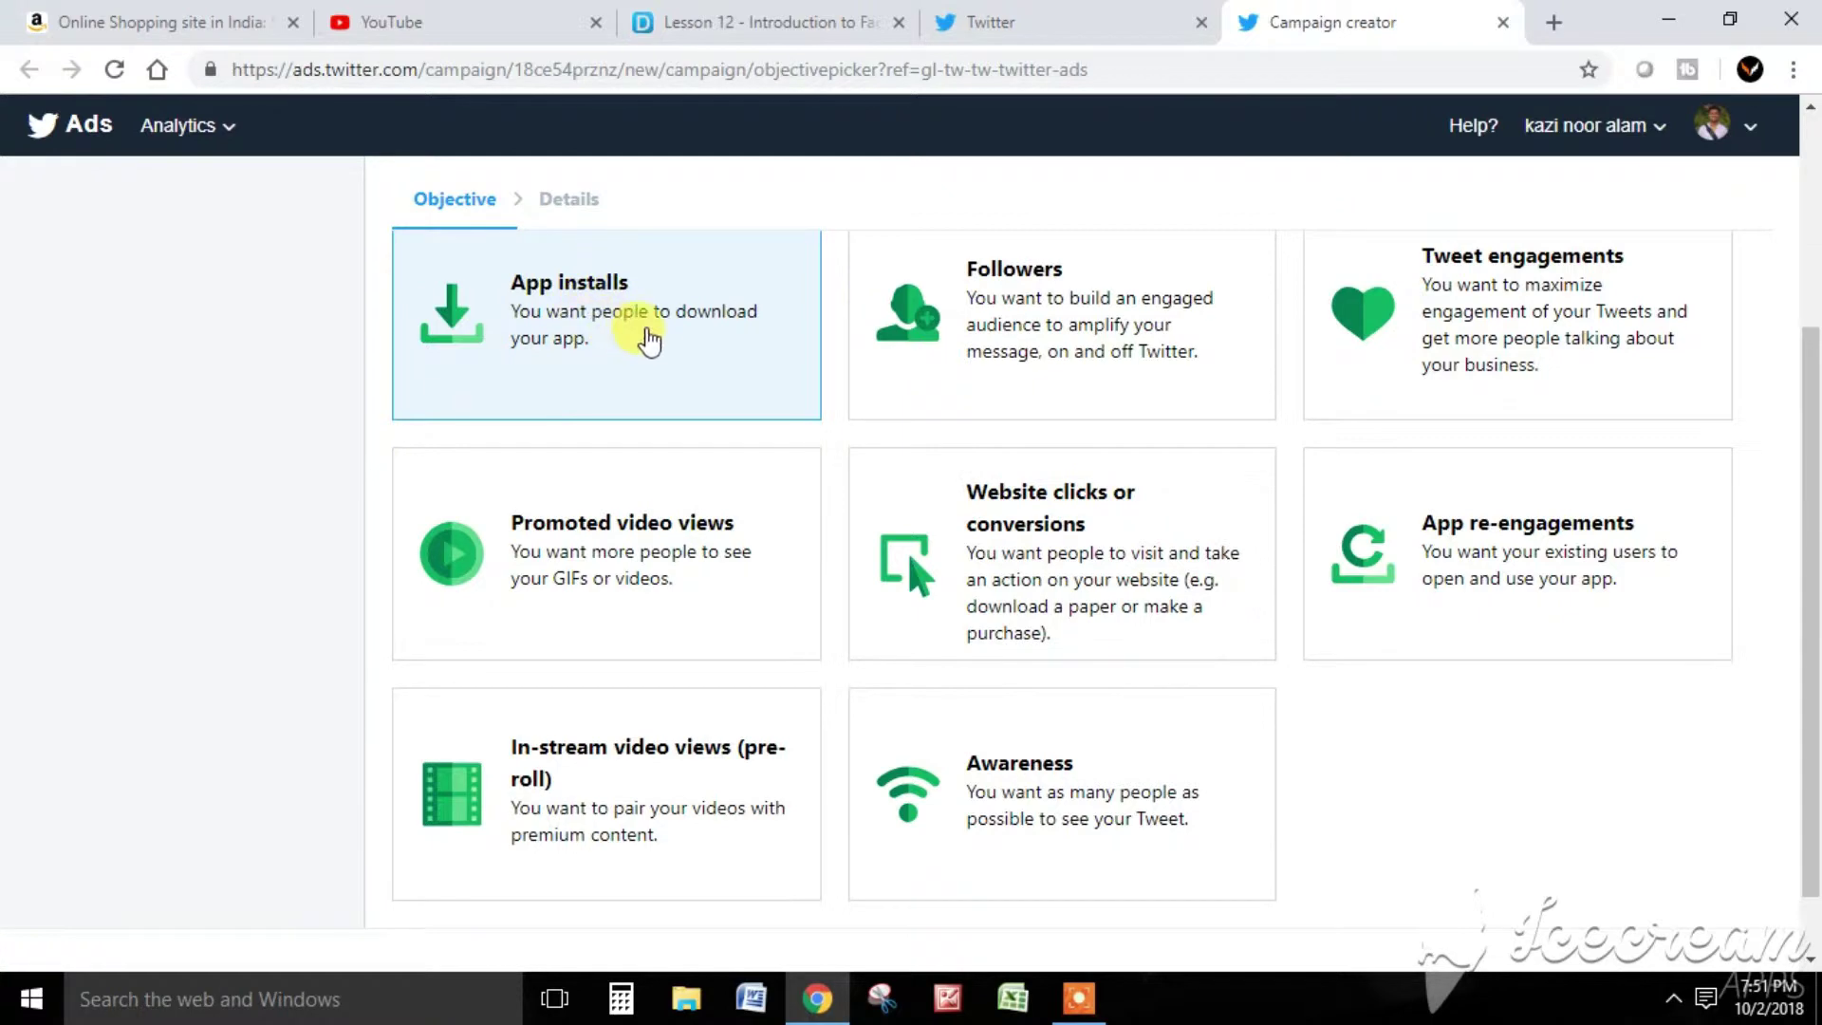
pyautogui.click(642, 334)
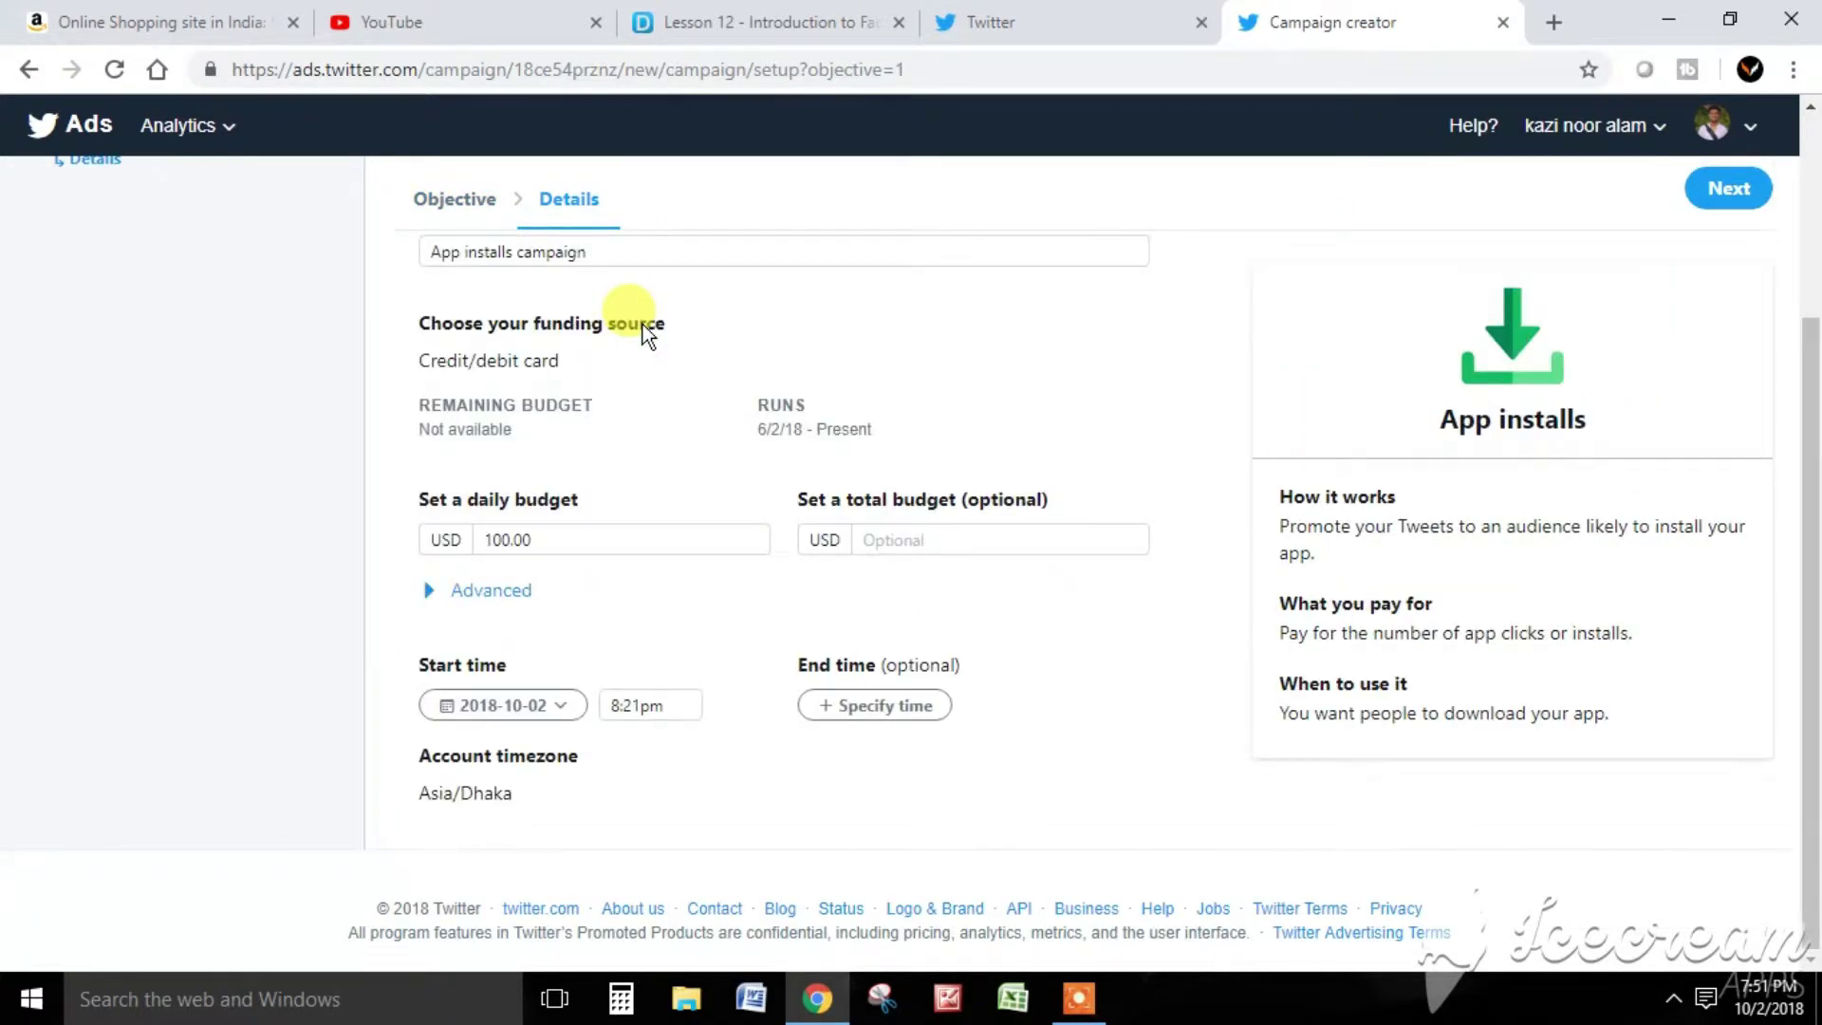
pyautogui.scroll(3, 641, 431)
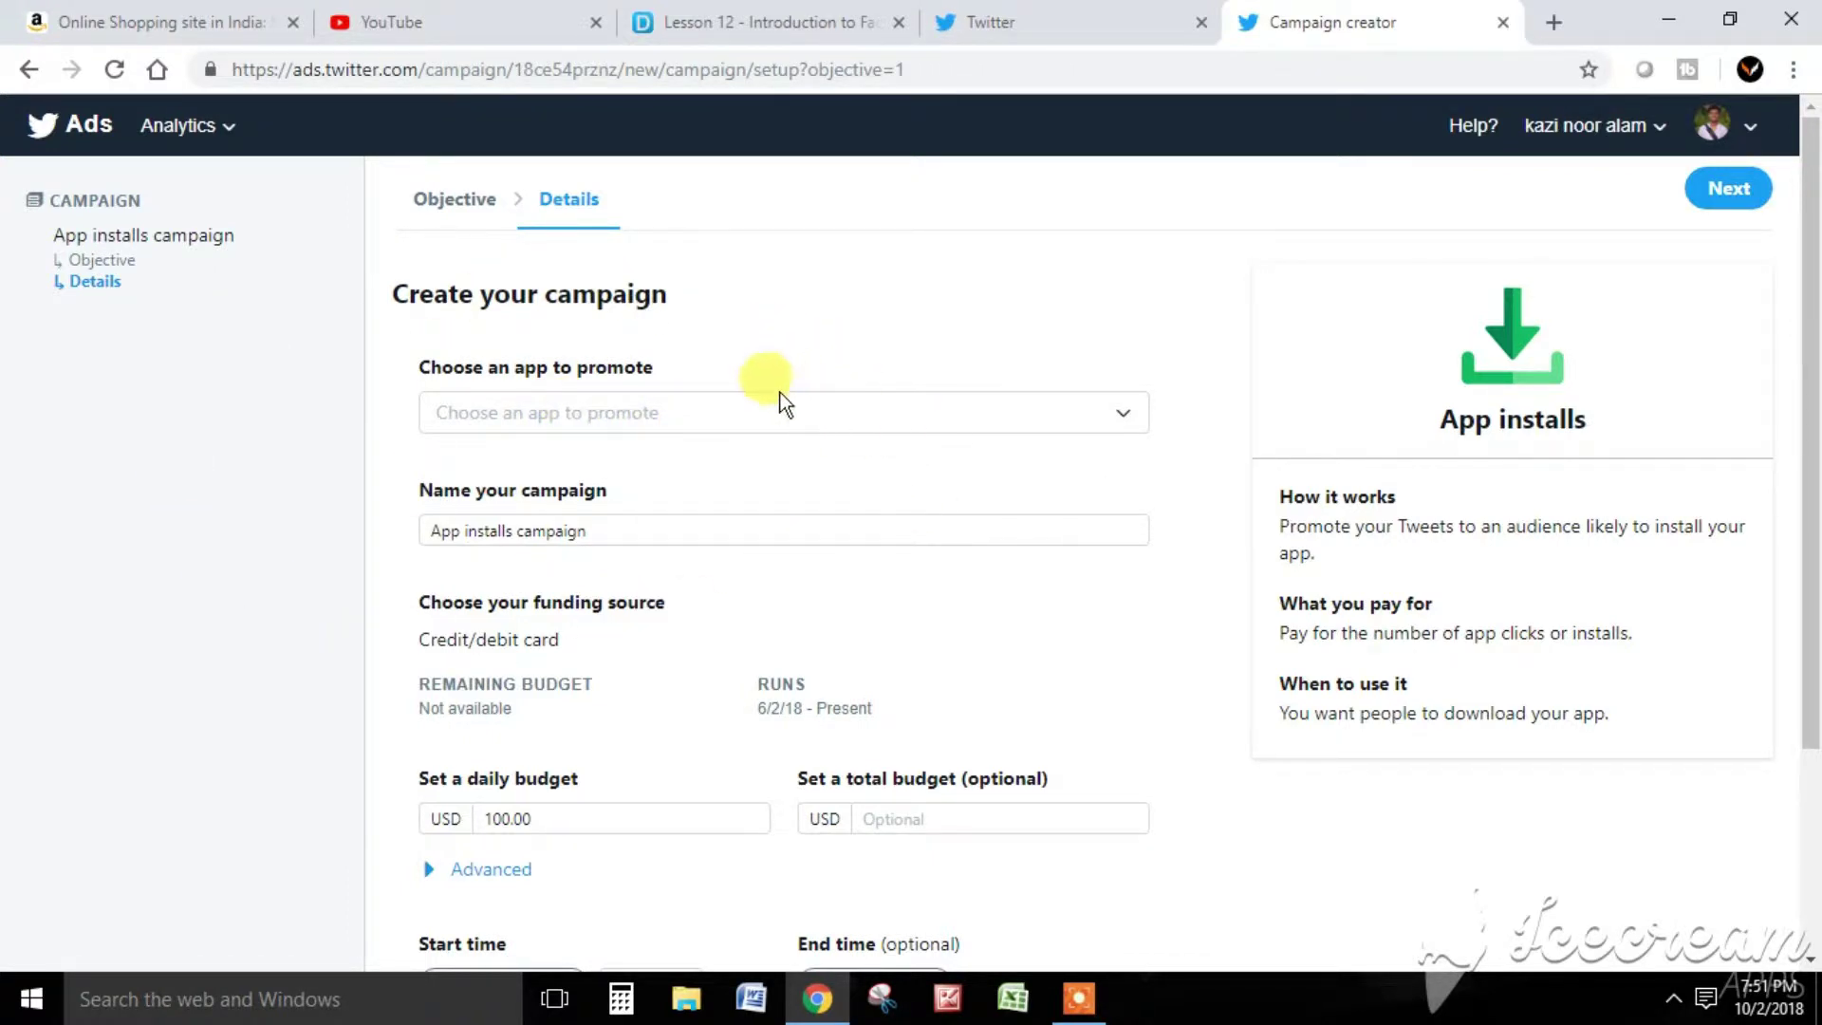
pyautogui.scroll(-3, 774, 399)
pyautogui.scroll(3, 566, 422)
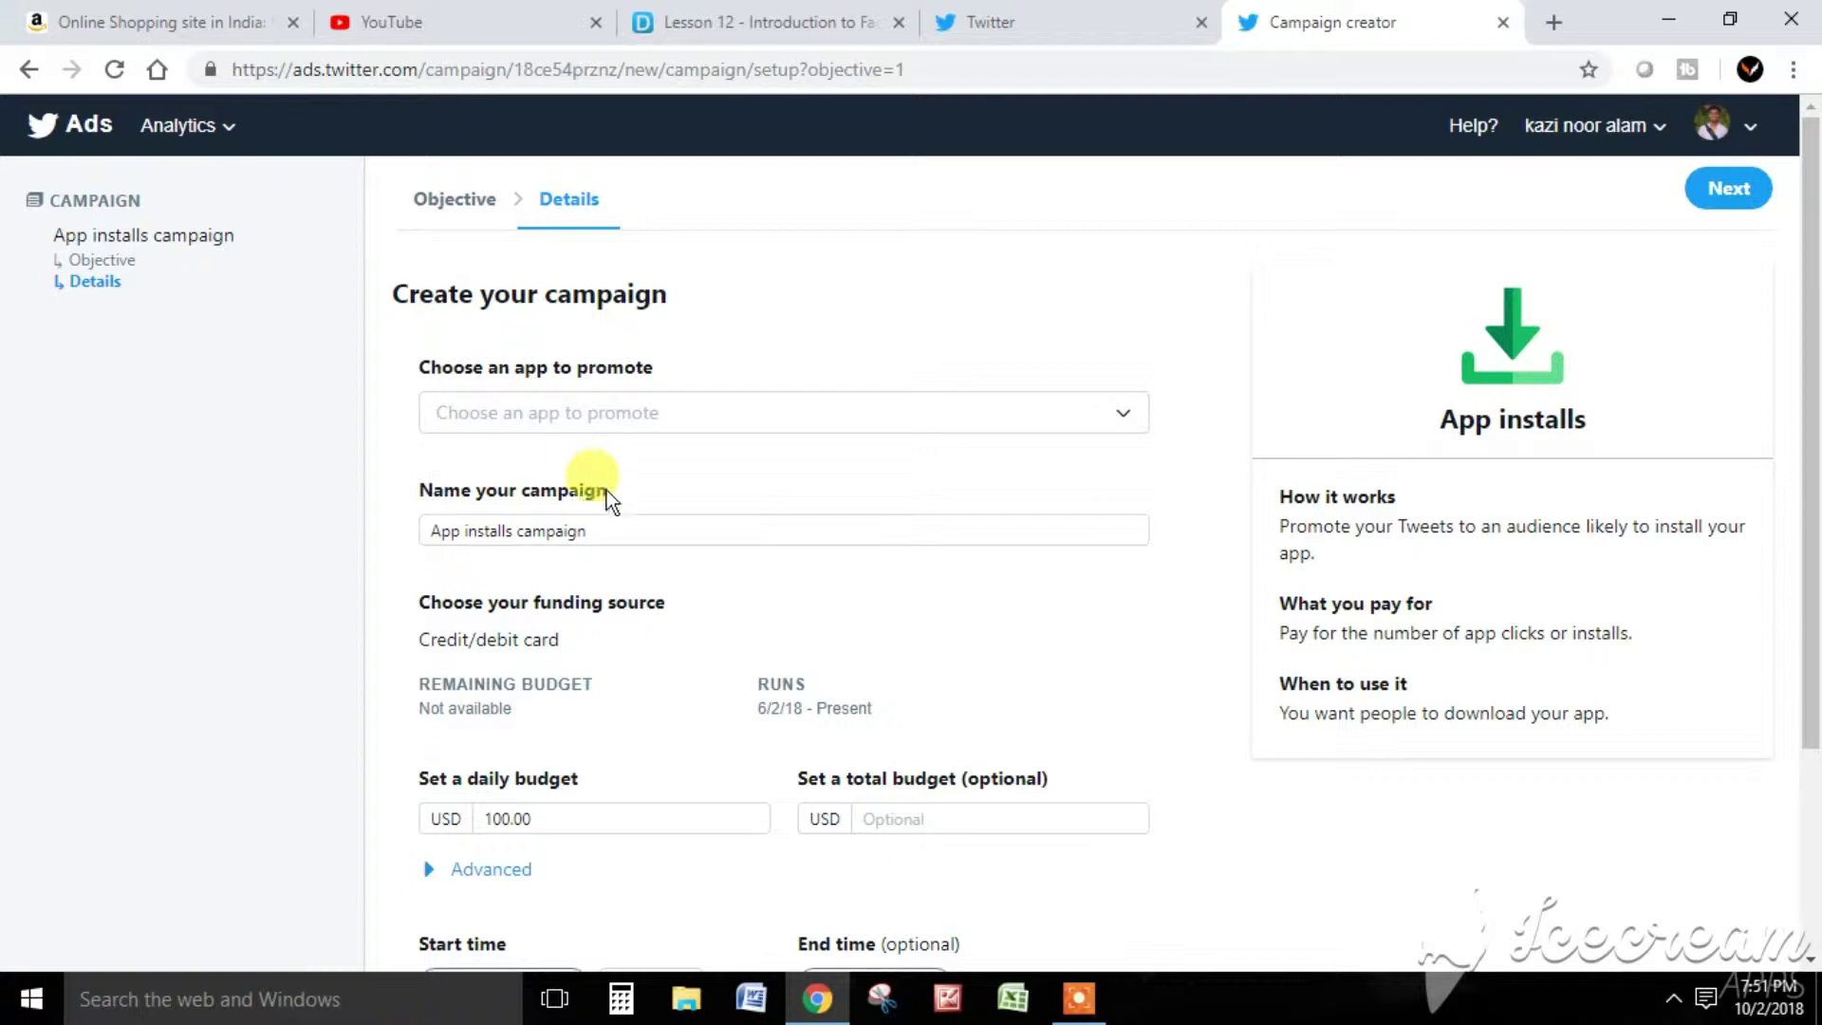
pyautogui.click(30, 69)
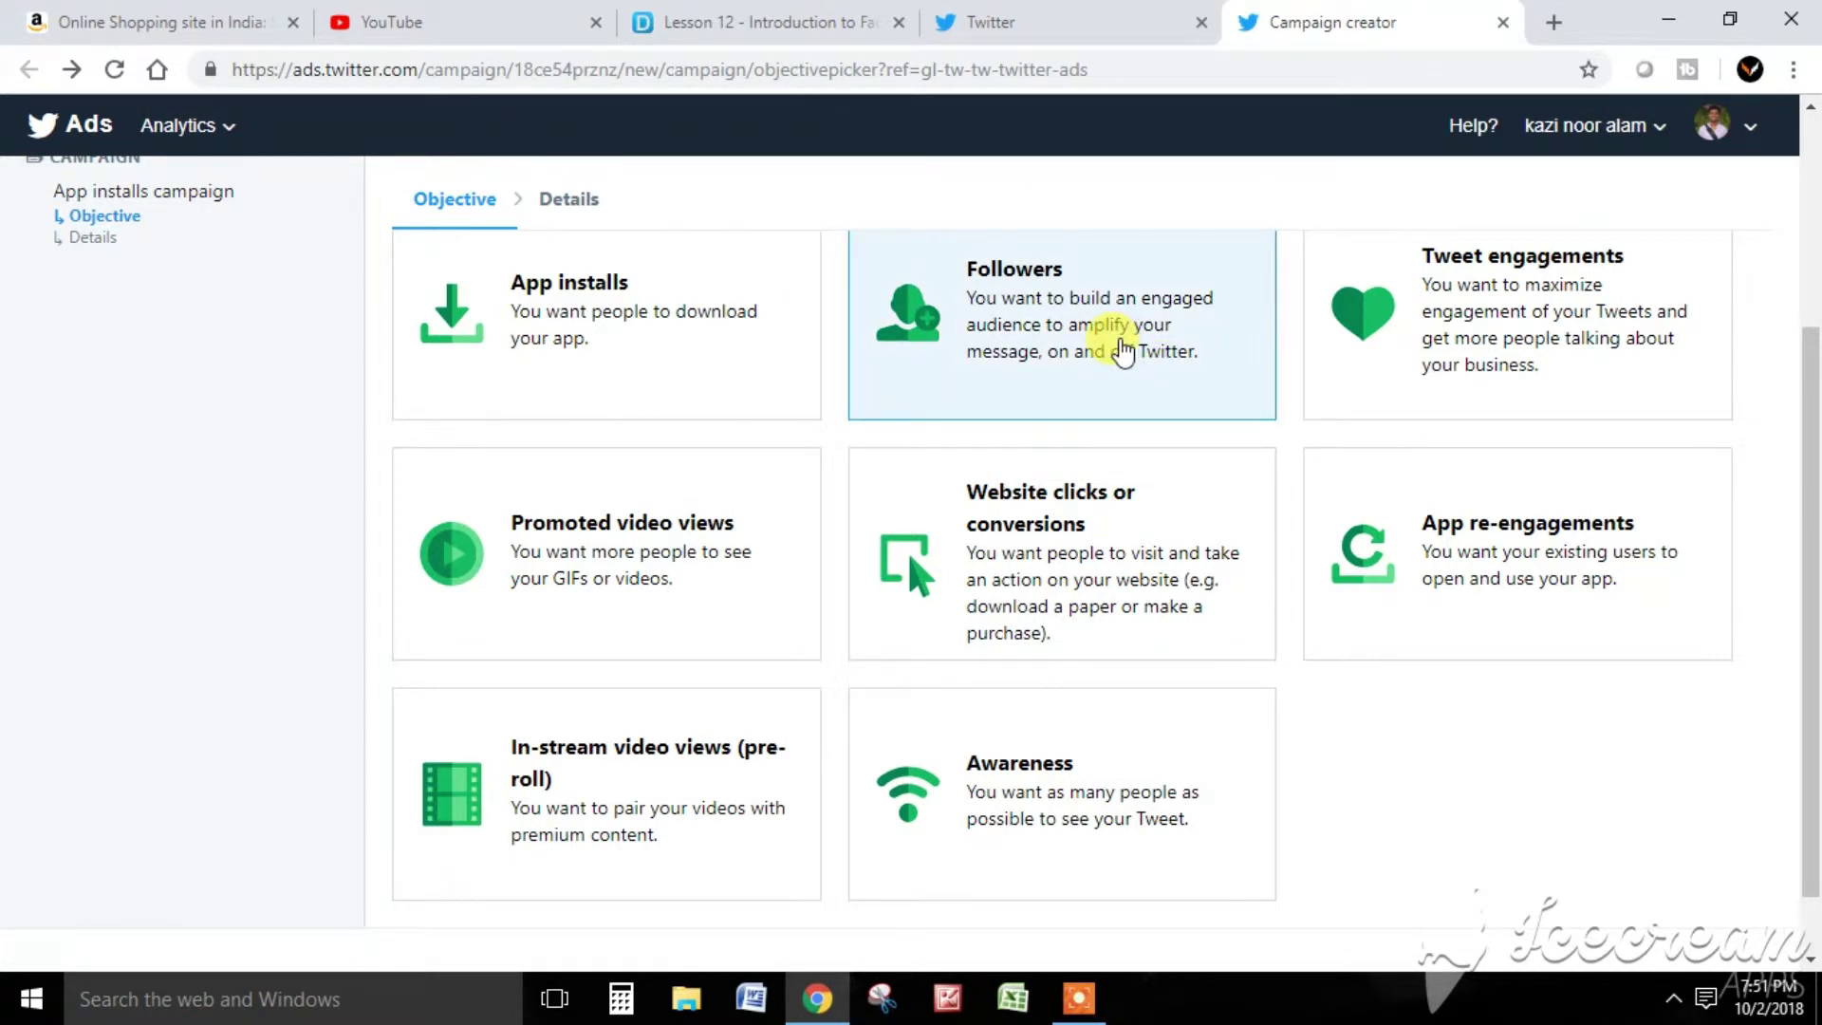
# - Choose the Followers objective and name the campaign "Test ca,pagin"
pyautogui.click(1123, 351)
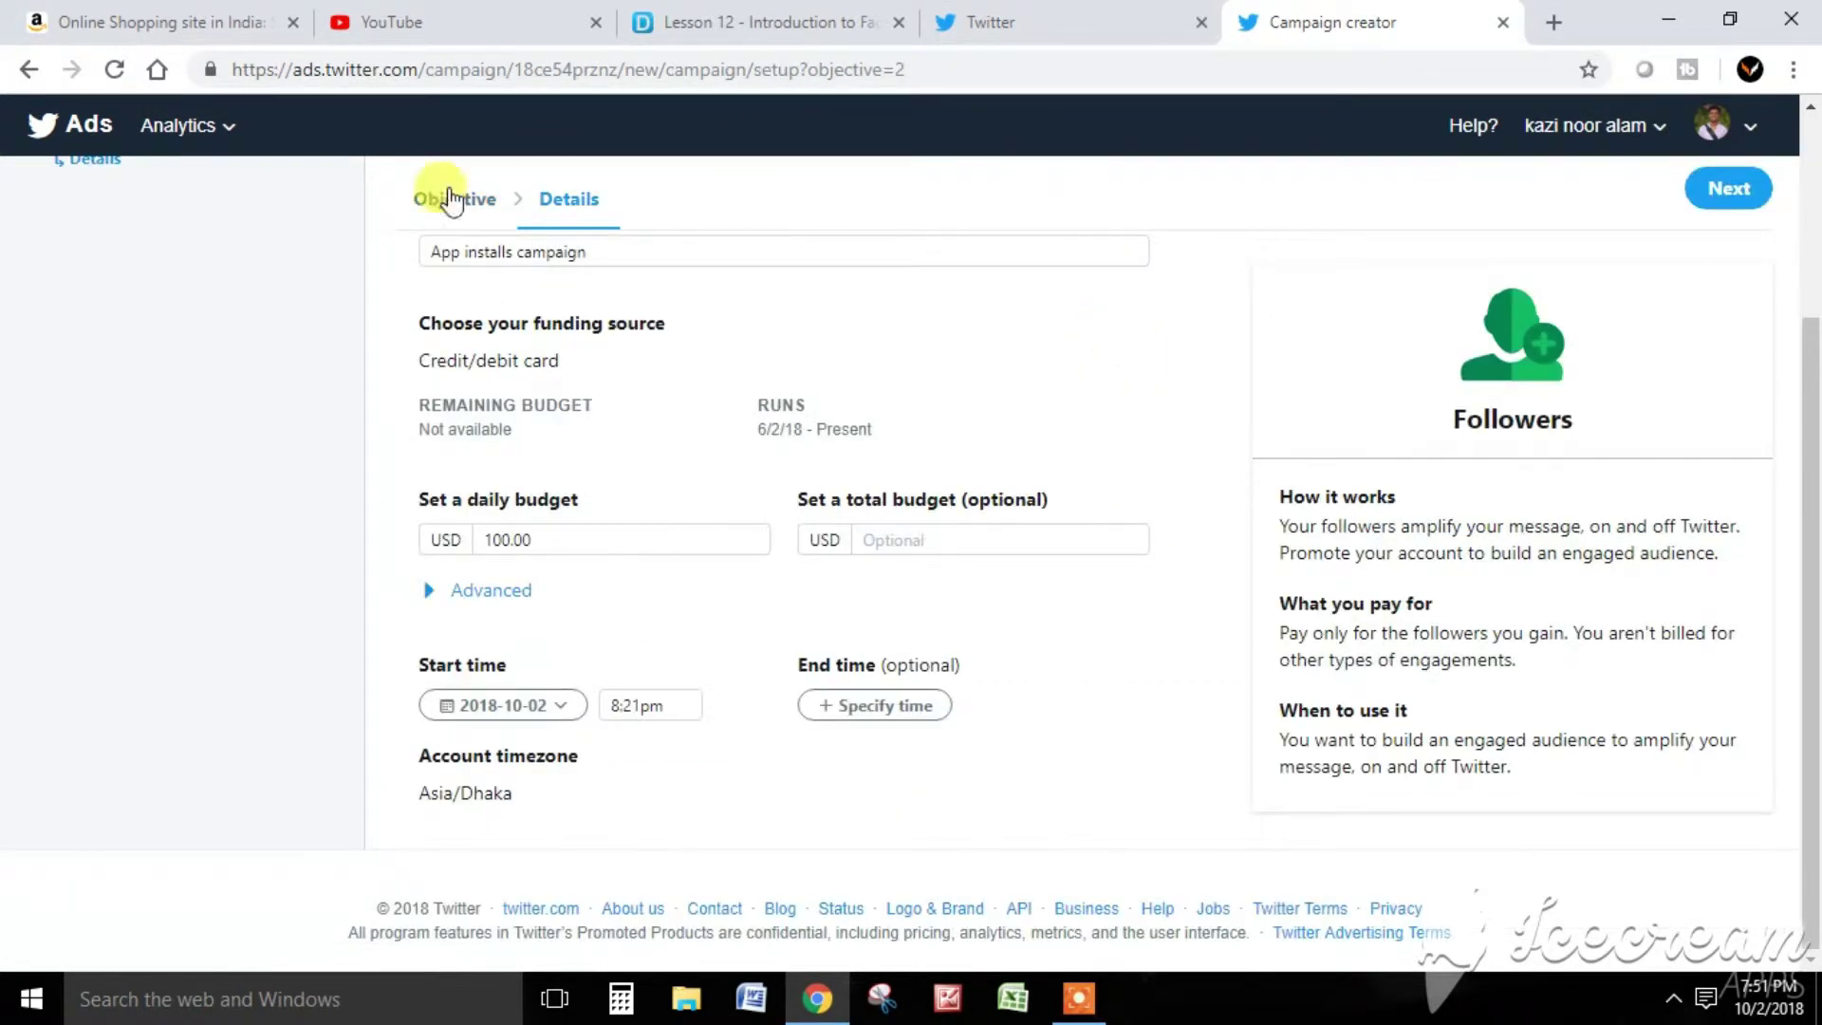
pyautogui.scroll(3, 608, 446)
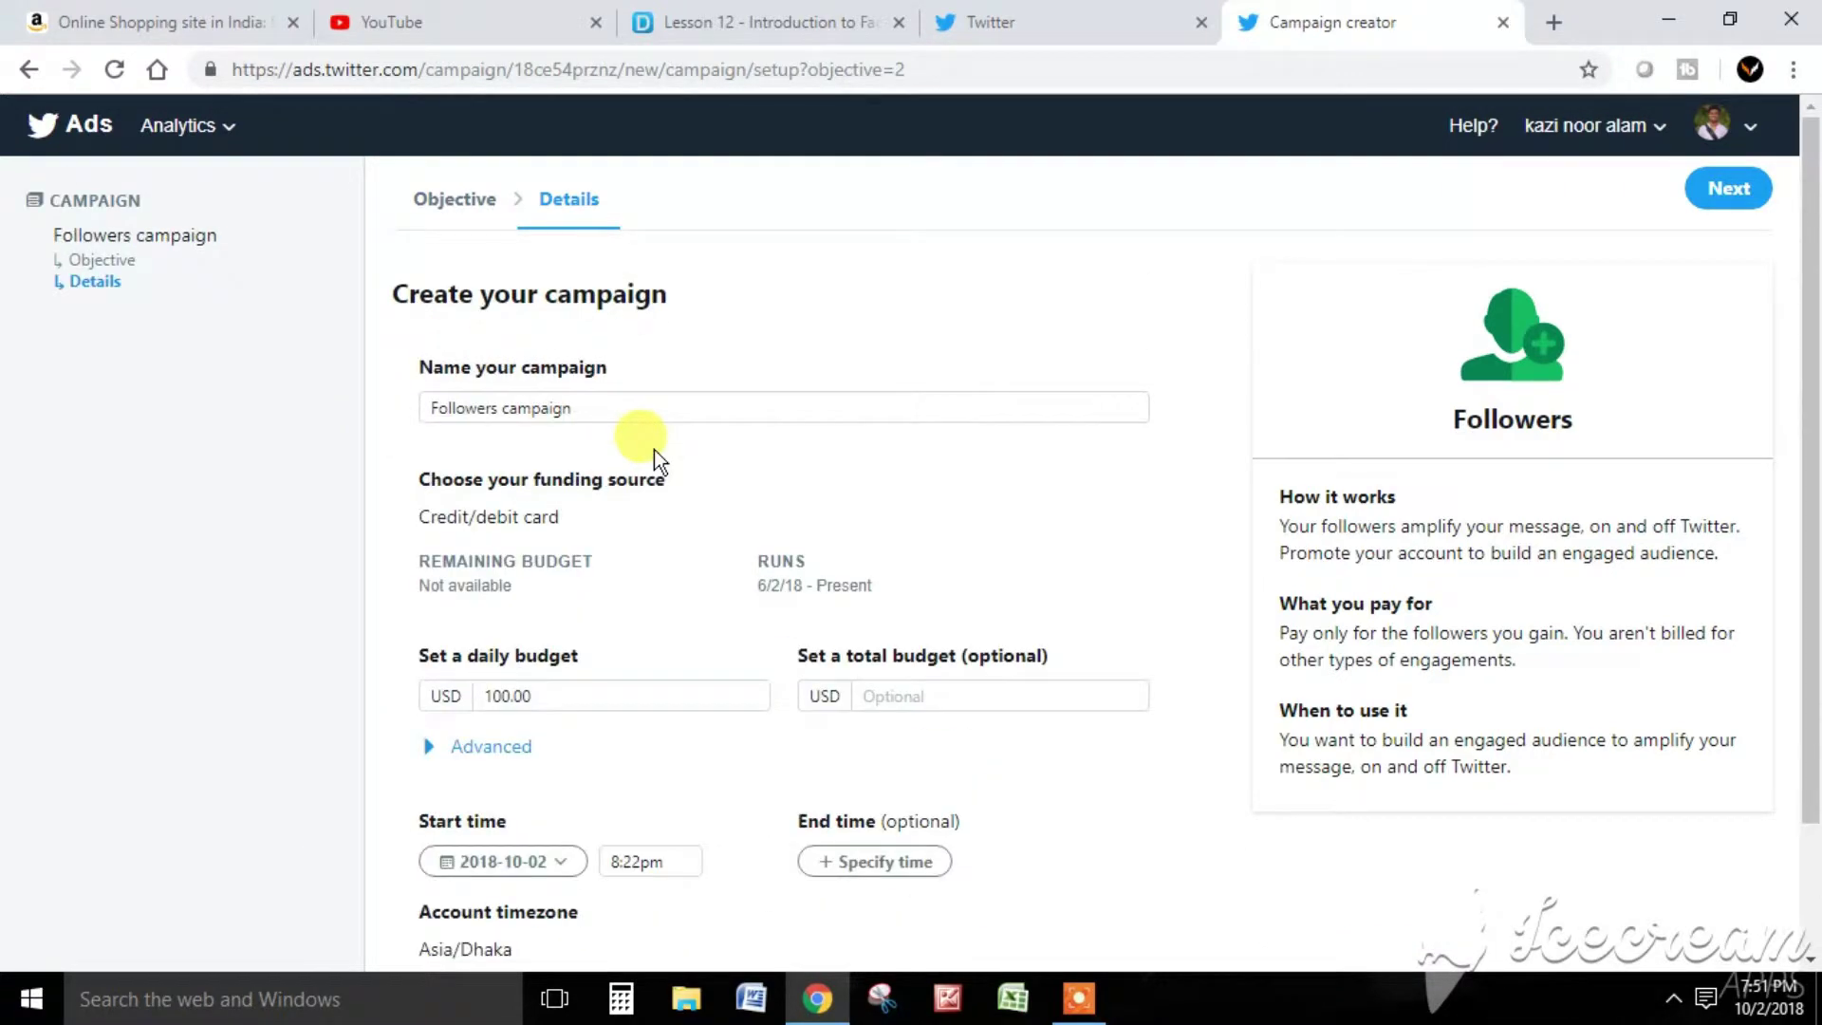
pyautogui.click(603, 410)
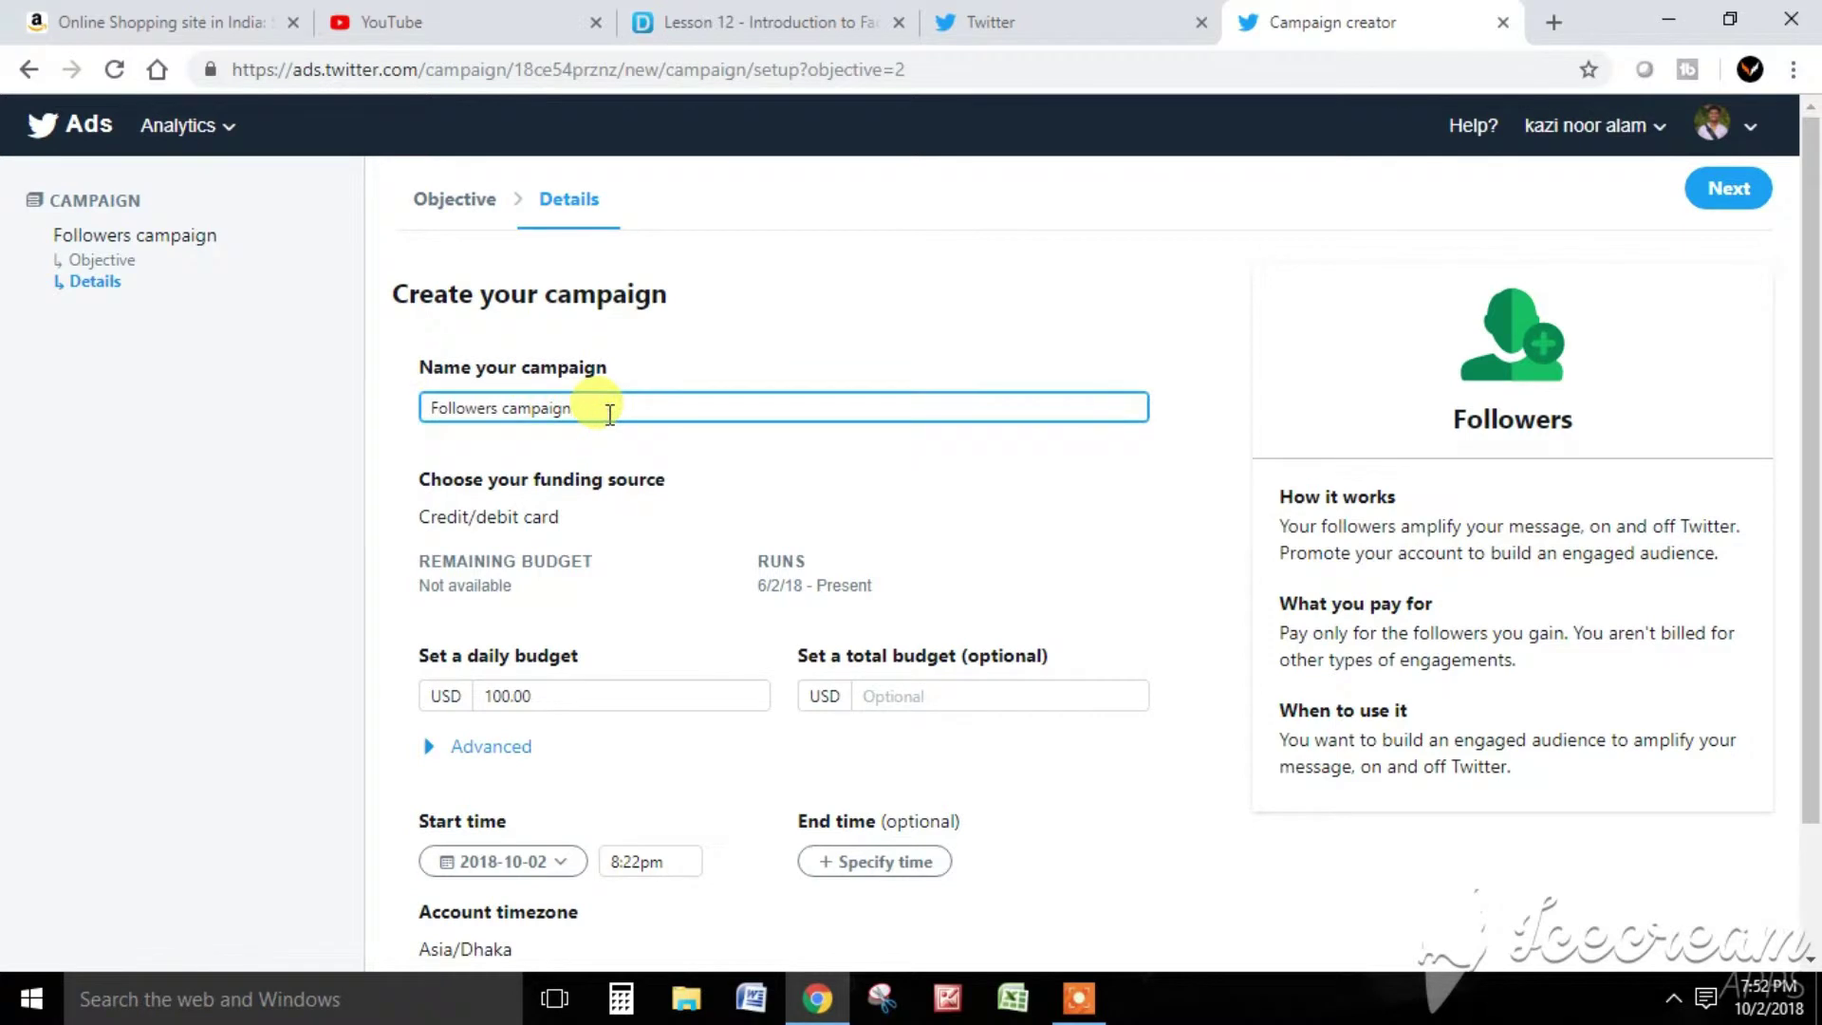
pyautogui.press('BackSpace')
pyautogui.press('BackSpace')
pyautogui.press('BackSpace')
pyautogui.press('BackSpace')
pyautogui.press('BackSpace')
pyautogui.press('BackSpace')
pyautogui.press('BackSpace')
pyautogui.press('BackSpace')
pyautogui.press('BackSpace')
pyautogui.press('BackSpace')
pyautogui.press('BackSpace')
pyautogui.press('BackSpace')
pyautogui.press('BackSpace')
pyautogui.press('BackSpace')
pyautogui.press('BackSpace')
pyautogui.press('BackSpace')
pyautogui.press('BackSpace')
pyautogui.press('BackSpace')
pyautogui.write('tsr')
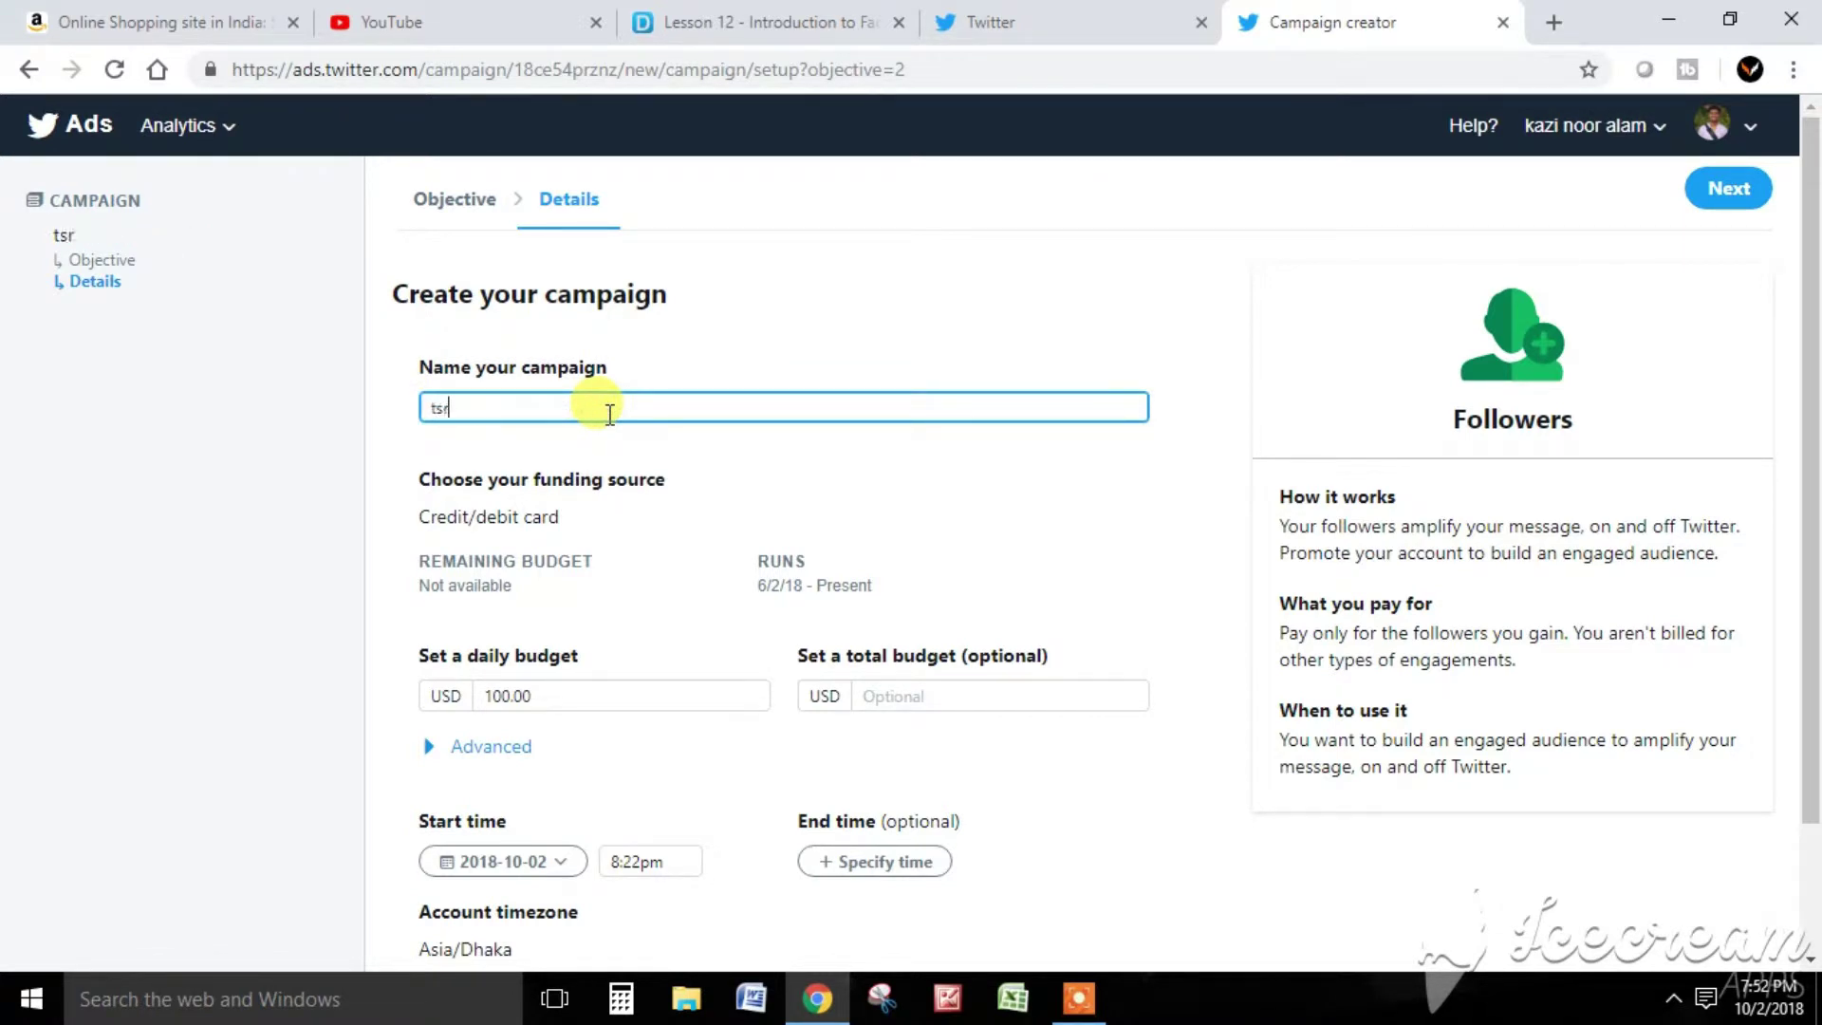
pyautogui.press('BackSpace')
pyautogui.press('BackSpace')
pyautogui.write('Ts')
pyautogui.press('BackSpace')
pyautogui.write('est ca,pagin')
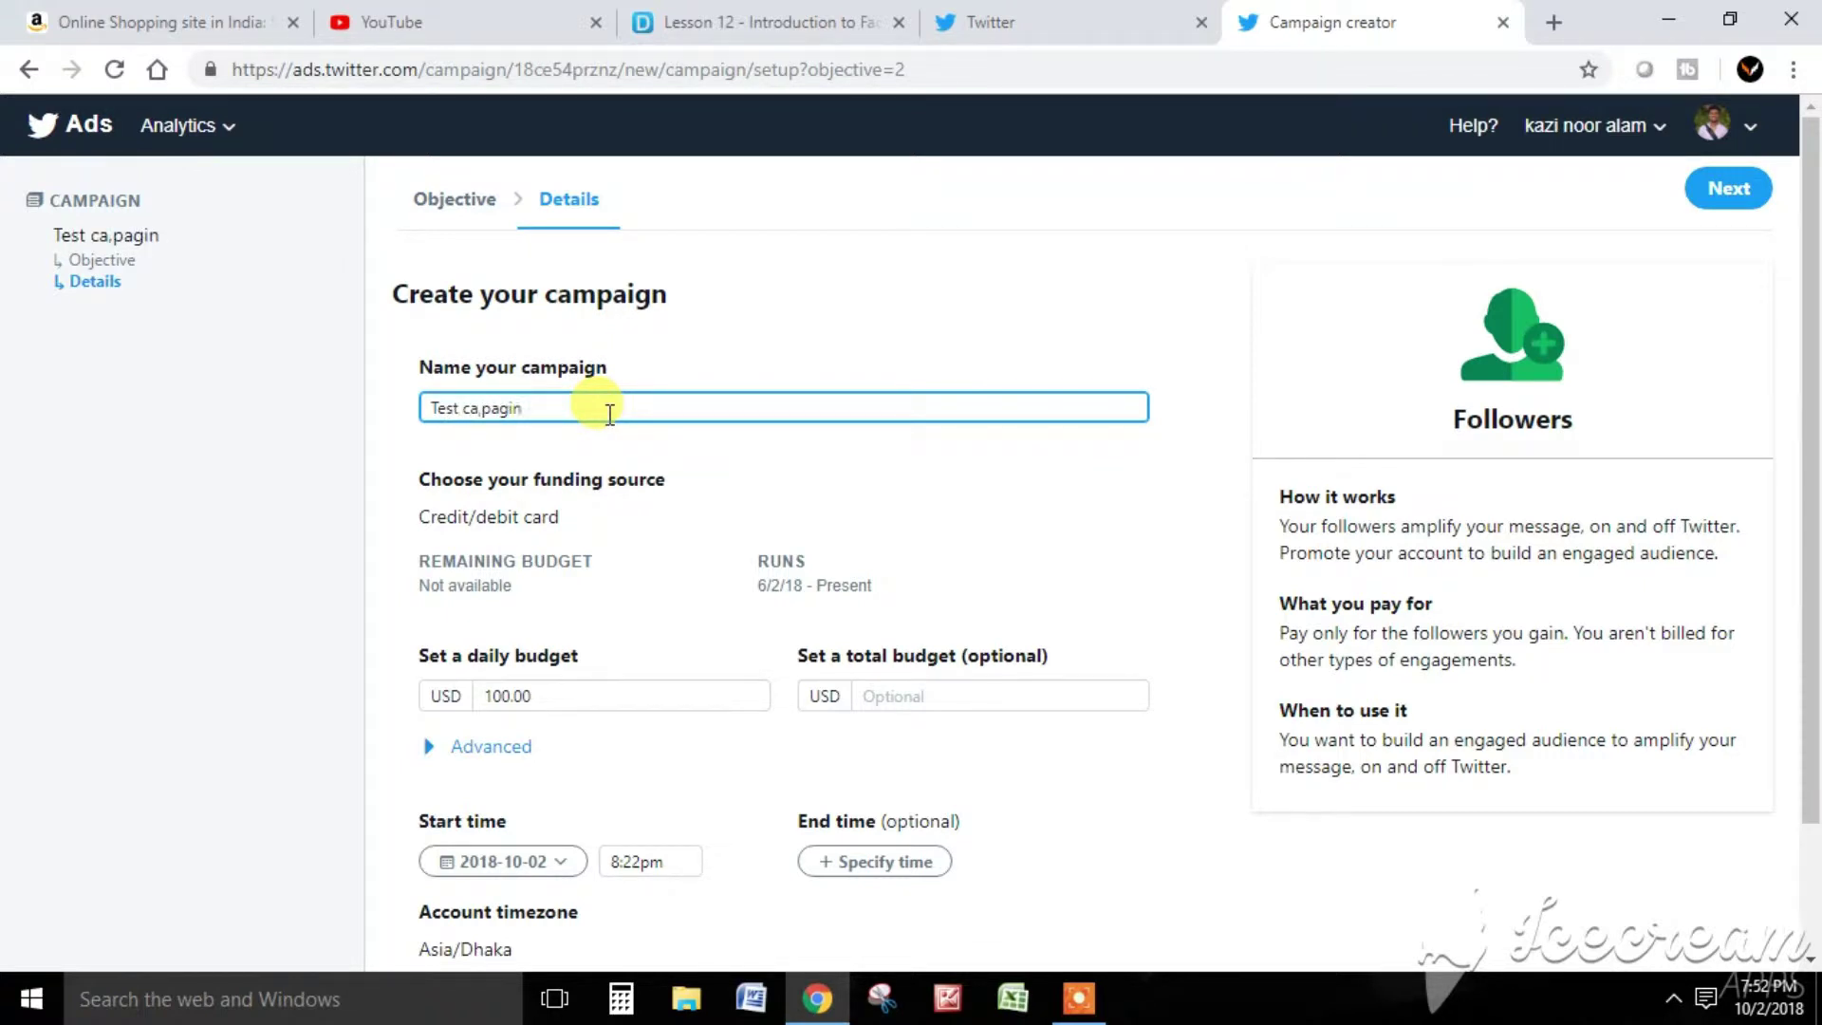
# - Set the Followers campaign's daily budget to 1.00 USD
pyautogui.scroll(-2, 531, 380)
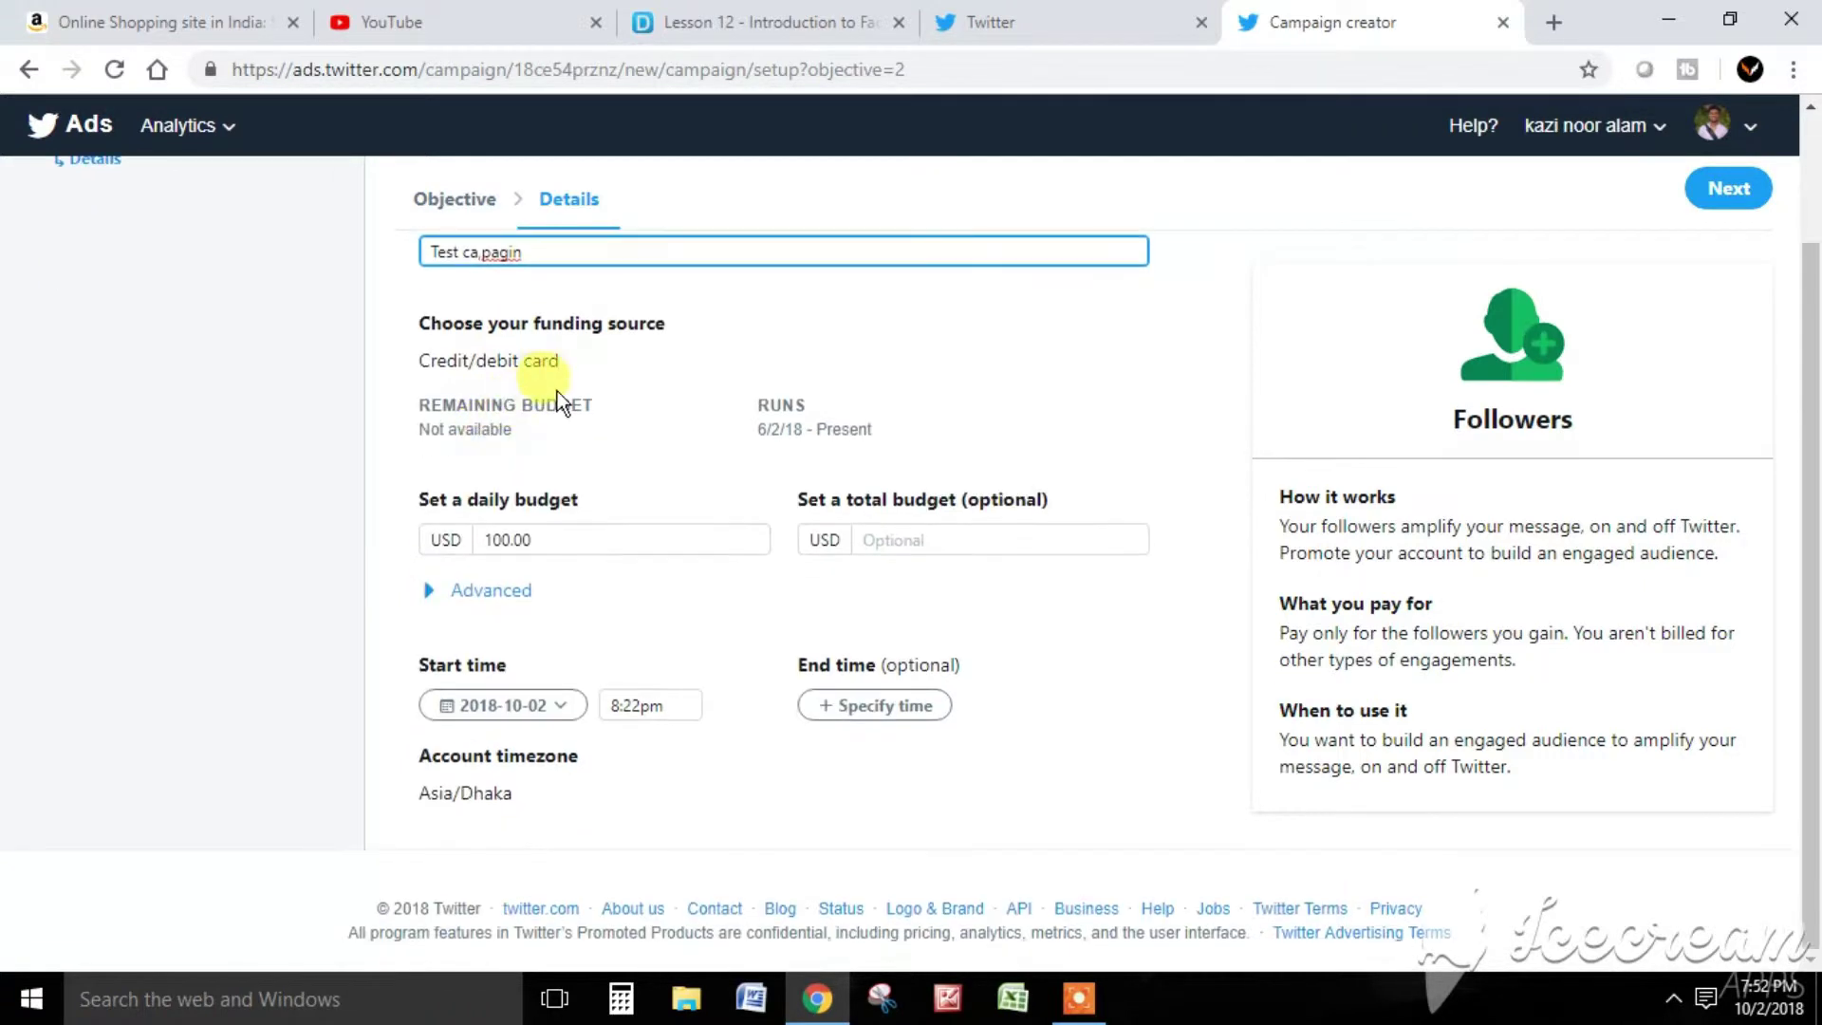
pyautogui.click(572, 529)
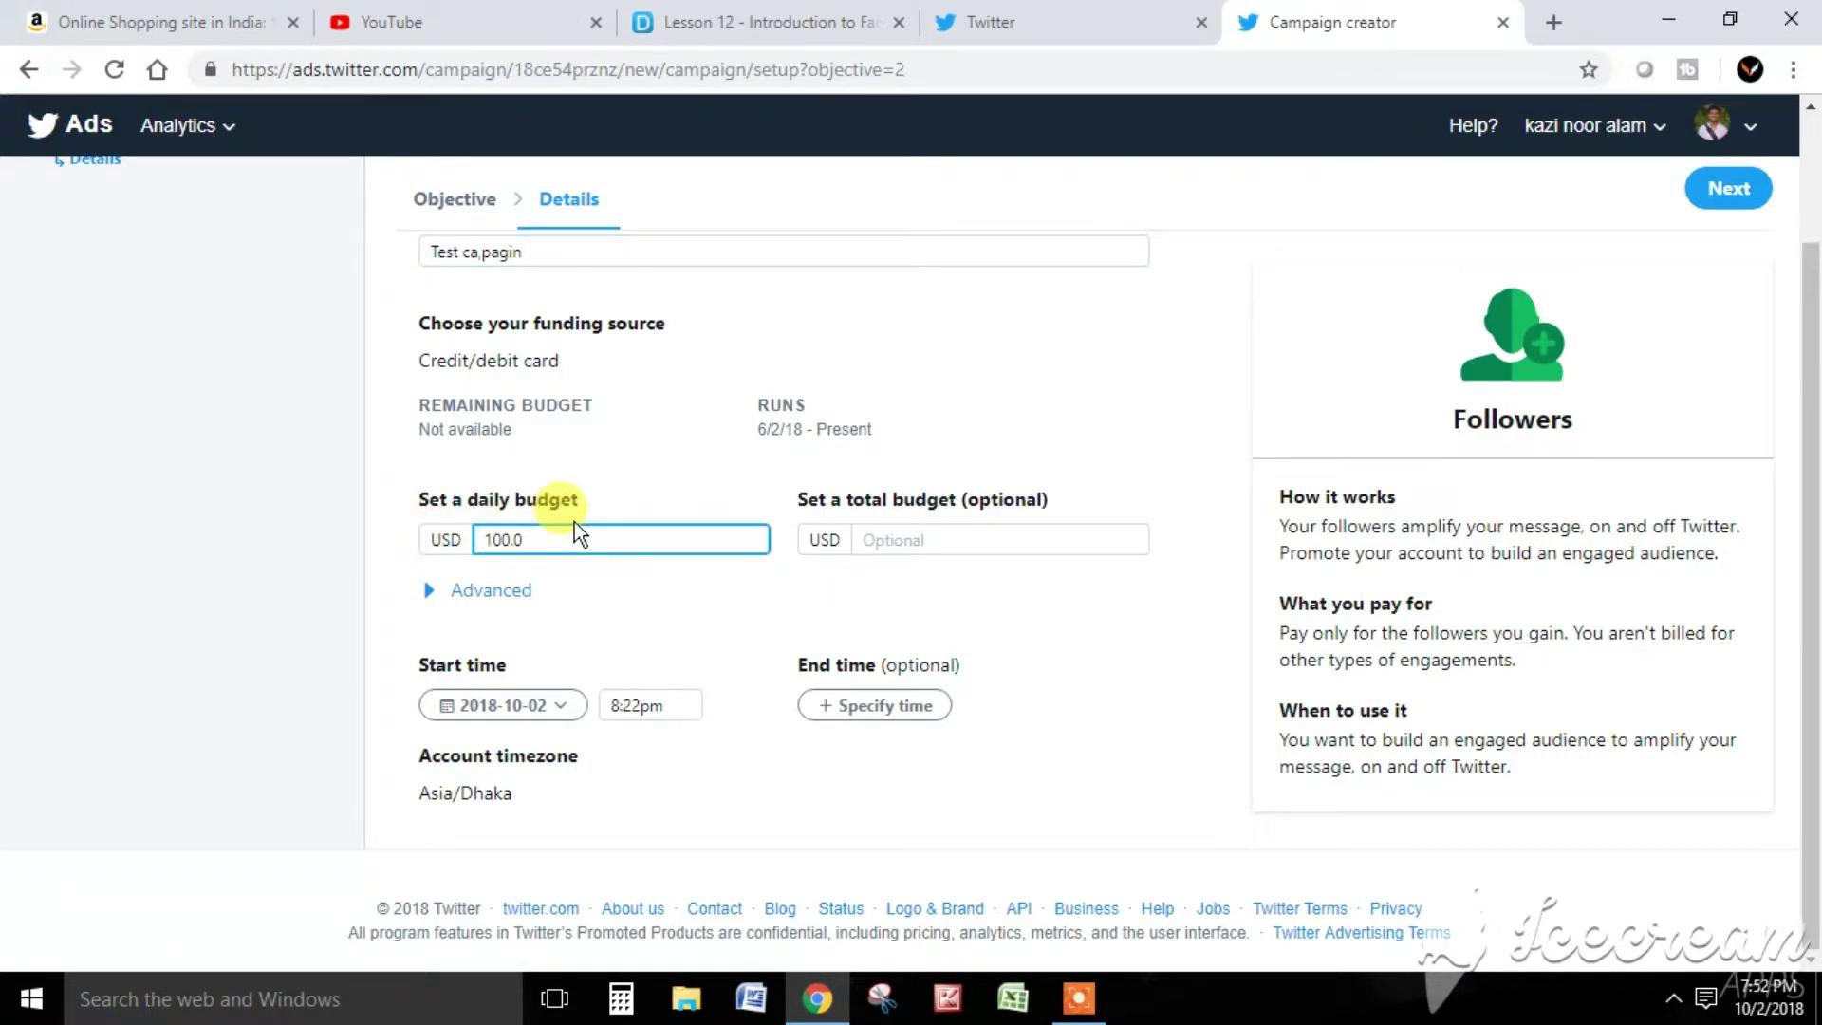
pyautogui.press('BackSpace')
pyautogui.press('BackSpace')
pyautogui.press('BackSpace')
pyautogui.press('BackSpace')
pyautogui.press('BackSpace')
pyautogui.press('BackSpace')
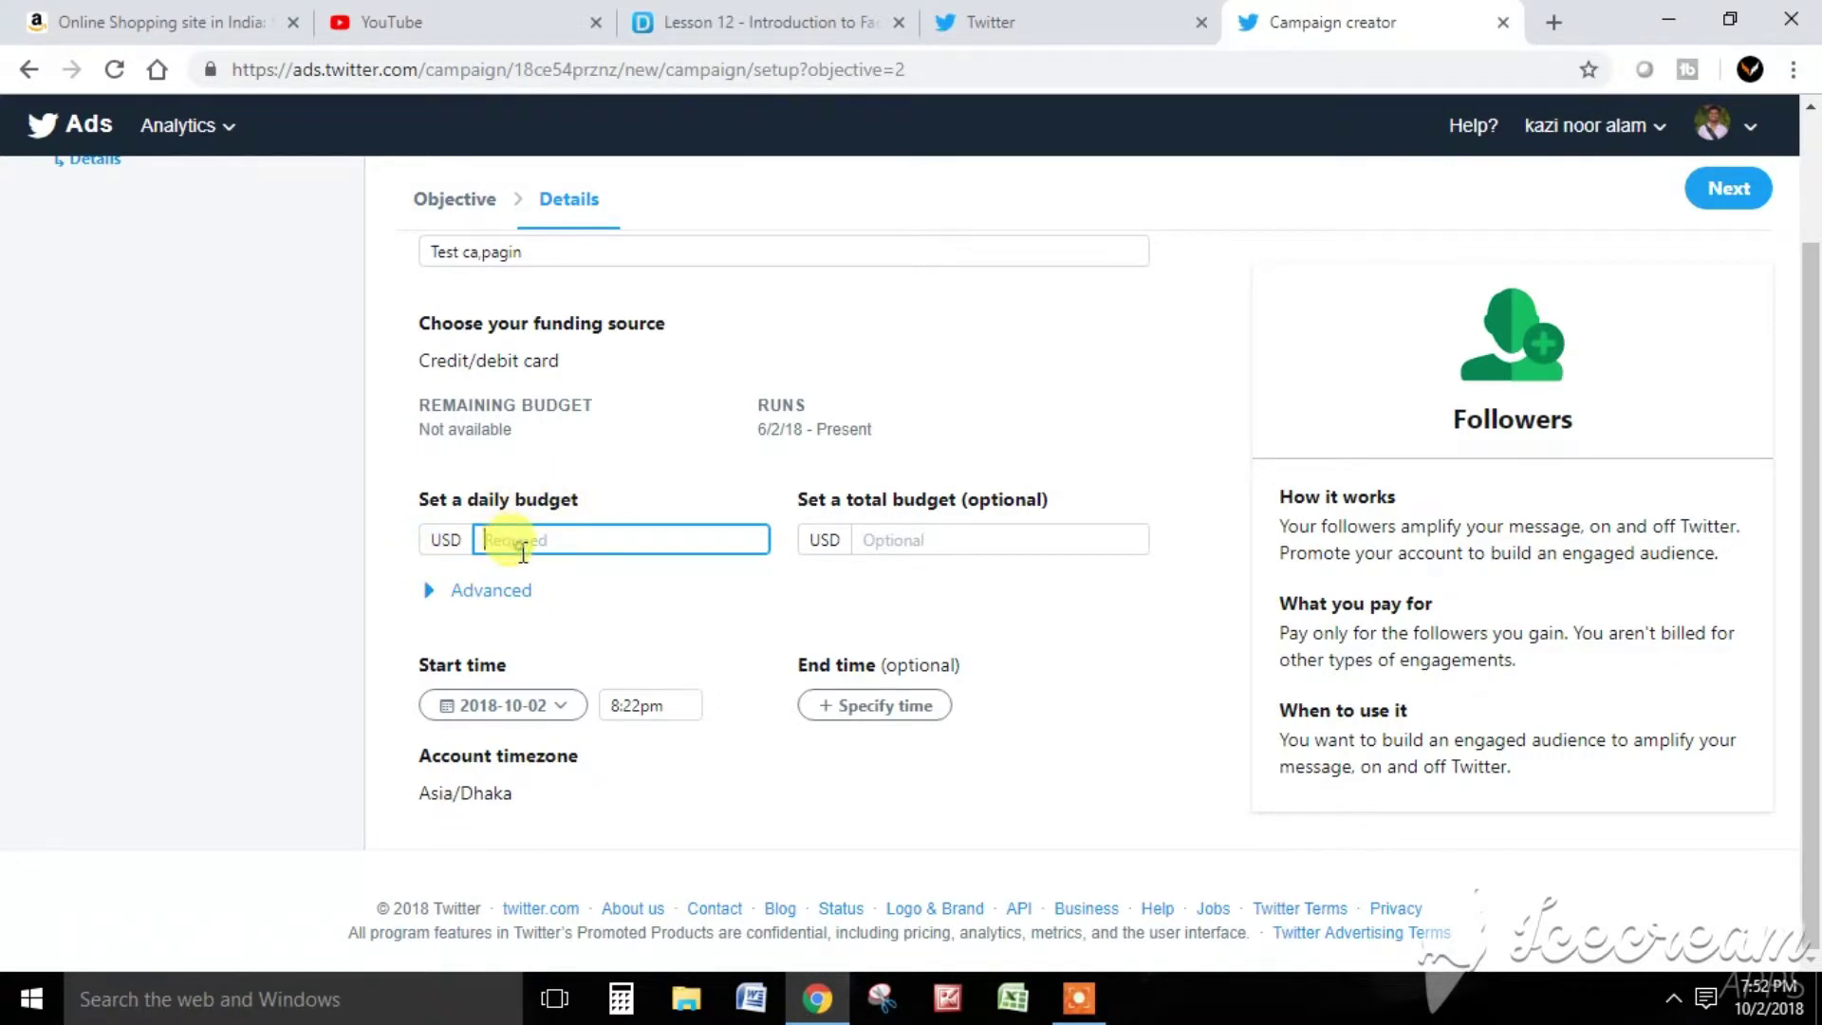
pyautogui.write('1.00')
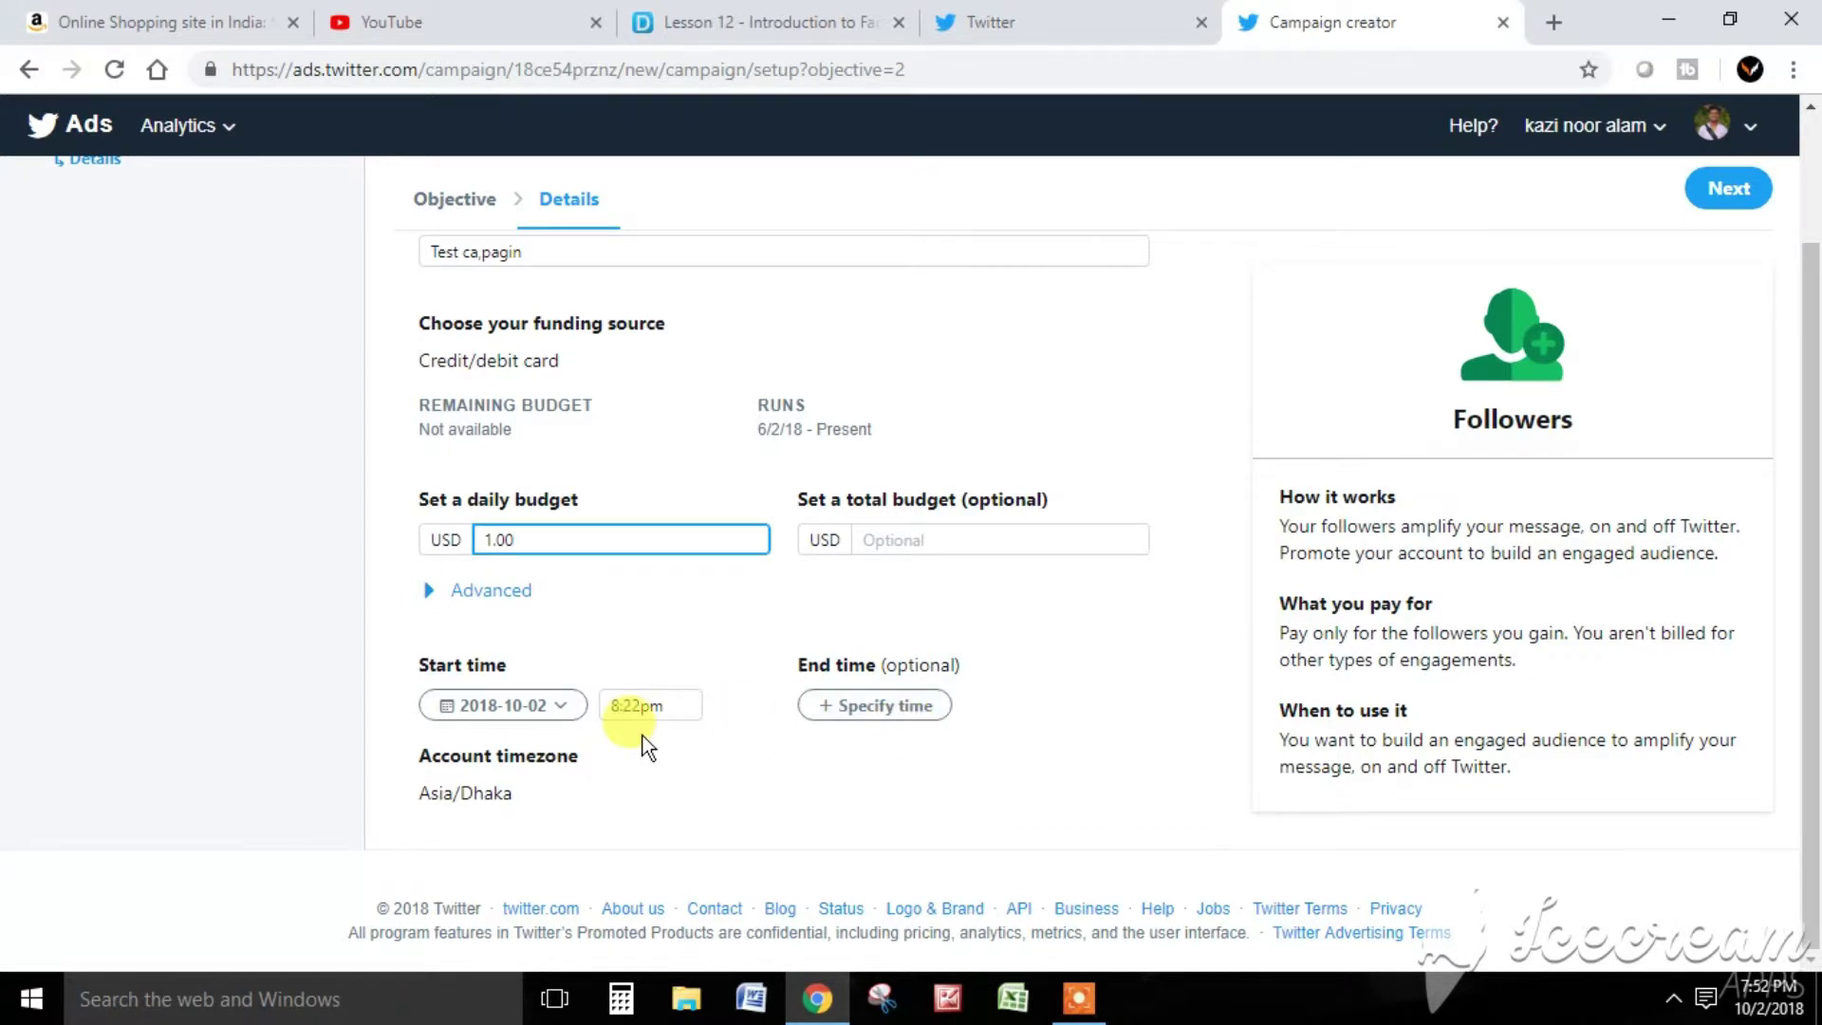
pyautogui.click(460, 773)
# - Show the advanced pacing options of the Followers campaign's budget, and go back to the objective selection
pyautogui.scroll(2, 475, 759)
pyautogui.scroll(-2, 481, 760)
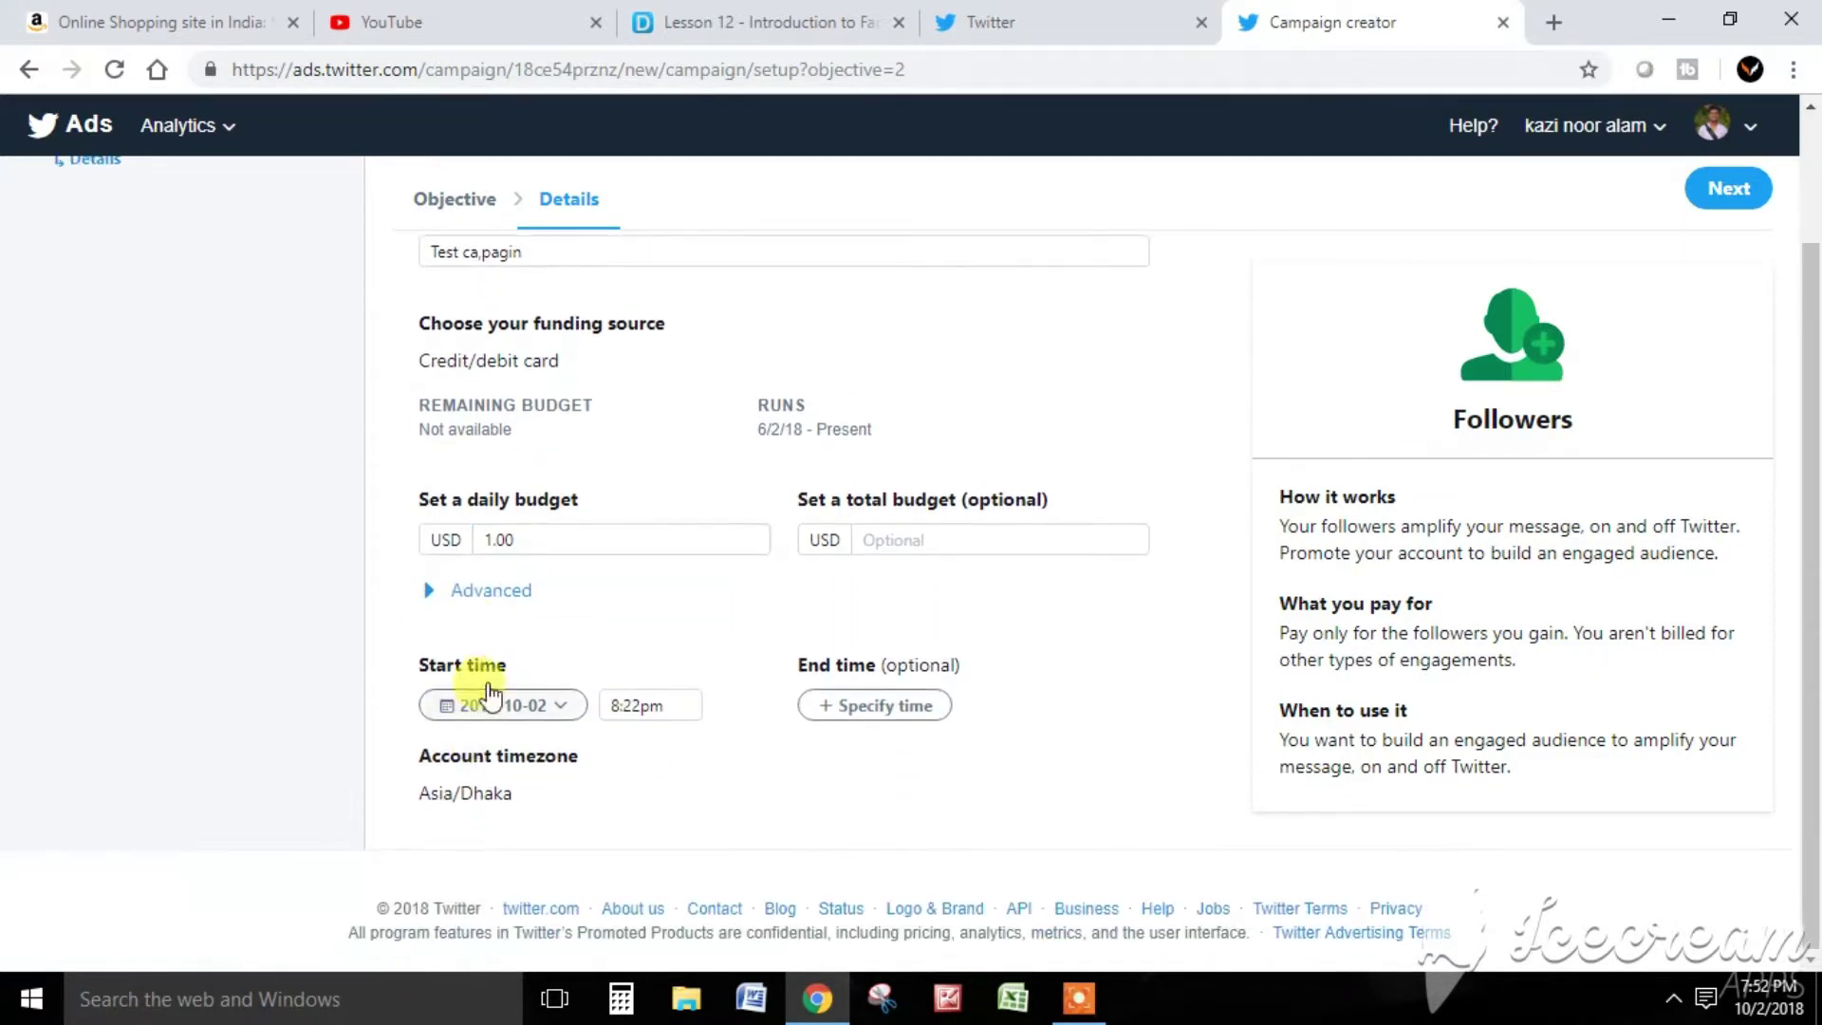
pyautogui.click(483, 589)
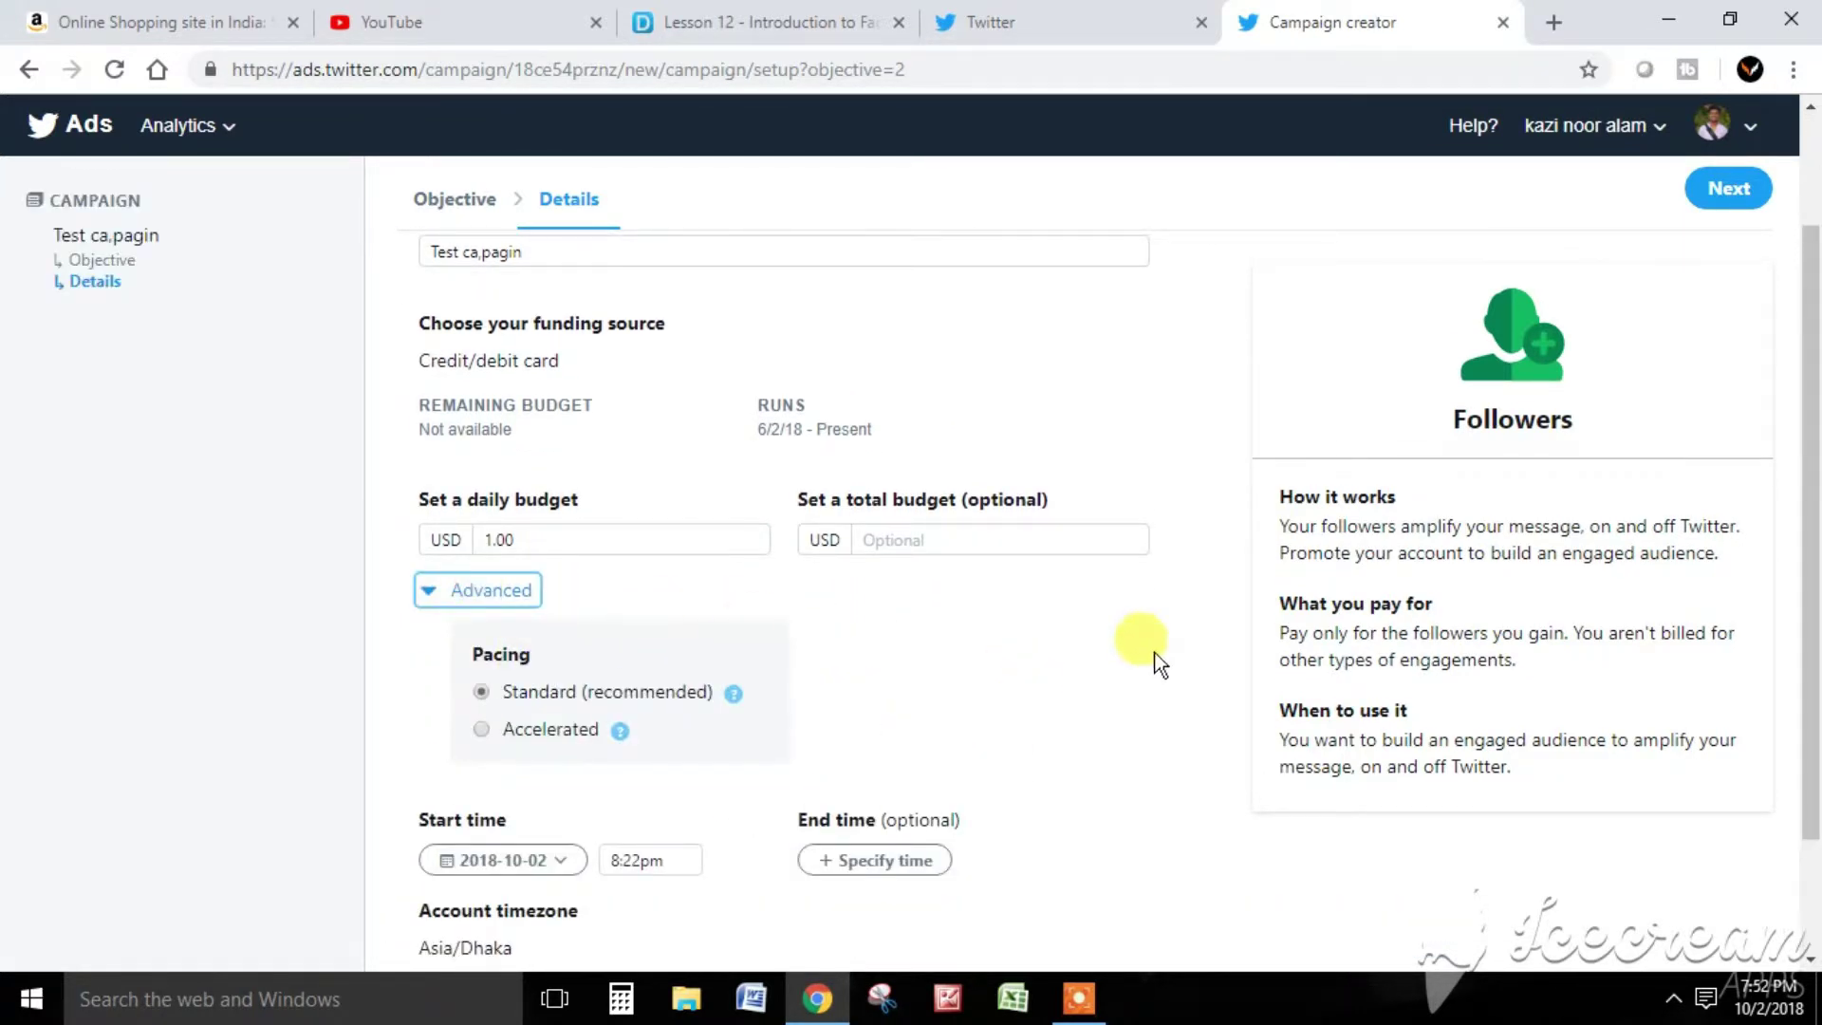
pyautogui.scroll(2, 1058, 643)
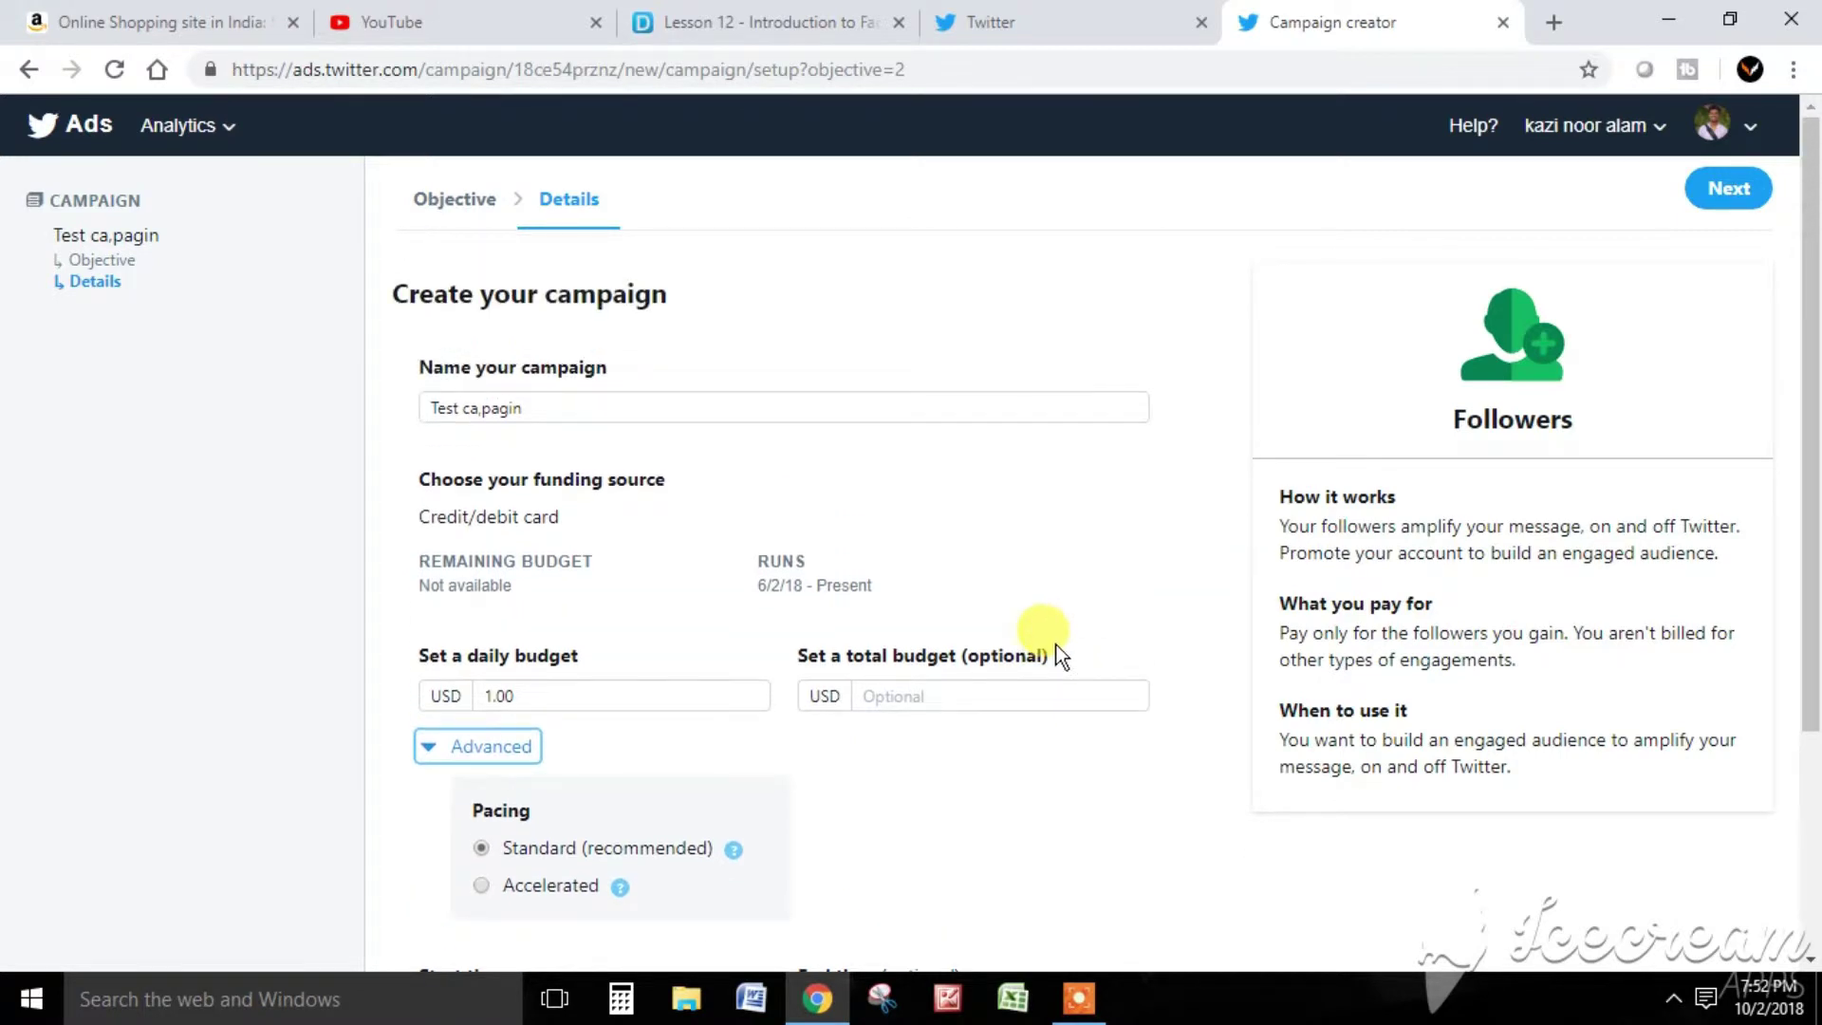
pyautogui.click(22, 76)
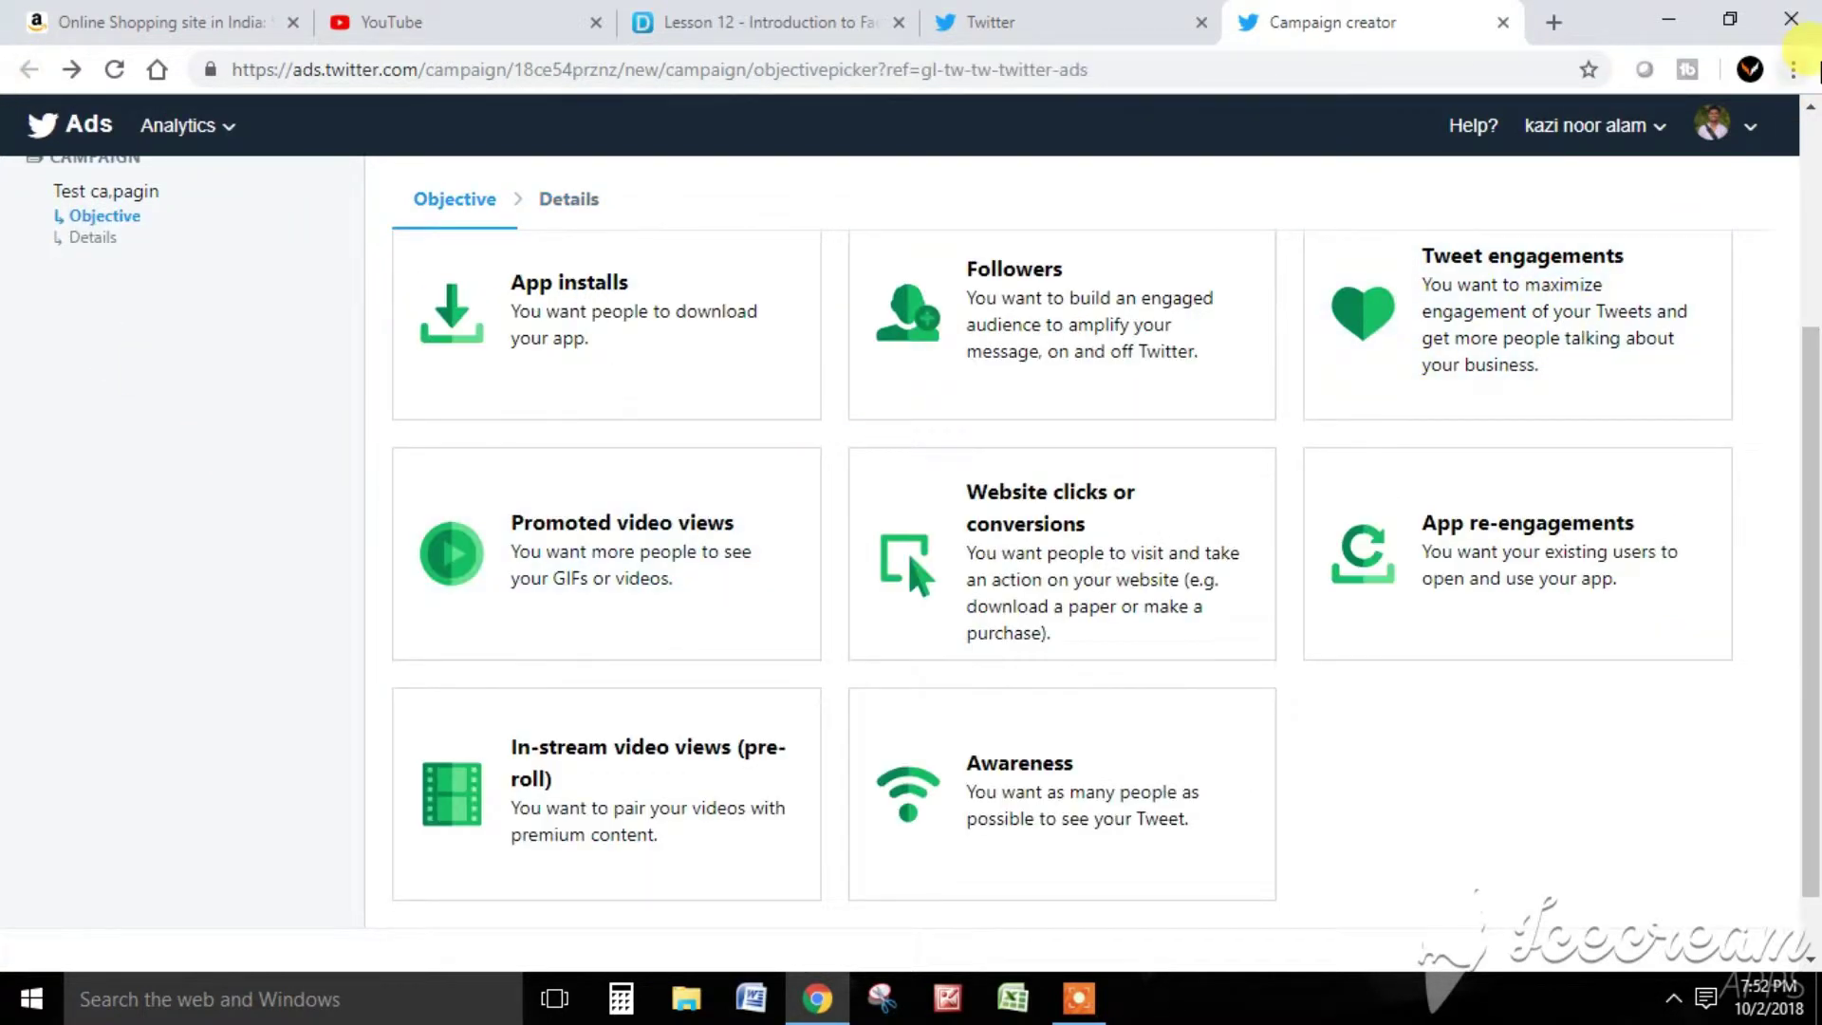